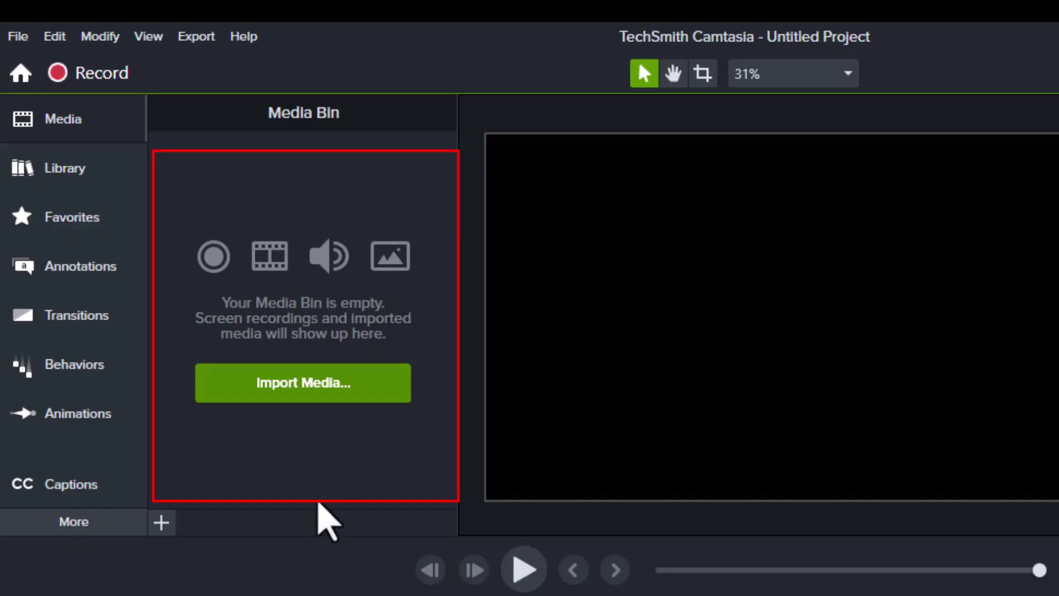
- Import the buildings video and the "Time - The Grey Room _ Clark Sims" audio from the footage folder into the media bin
click(283, 387)
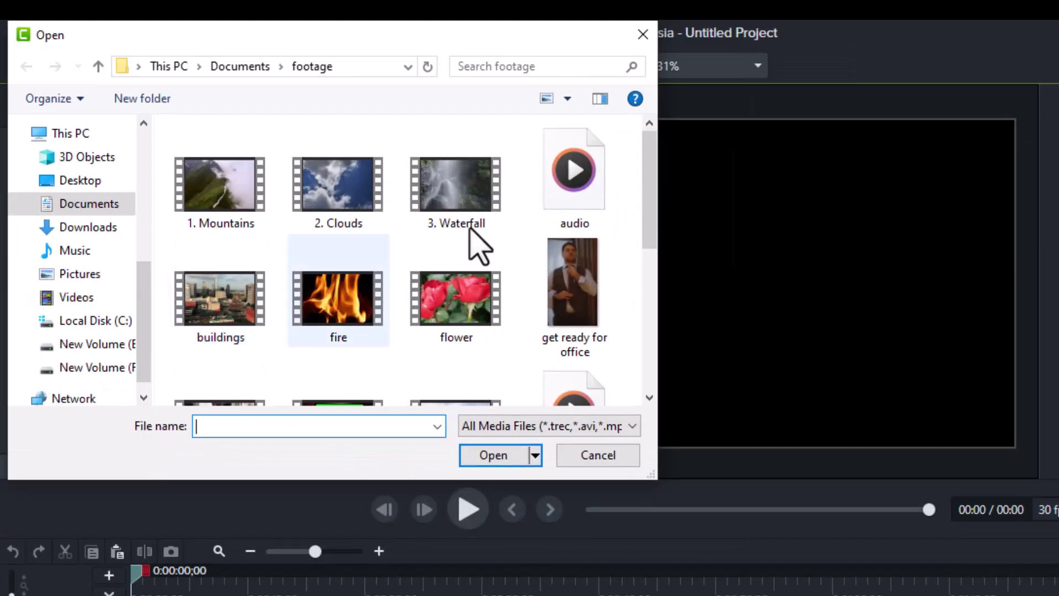
drag(727, 211, 727, 244)
click(239, 293)
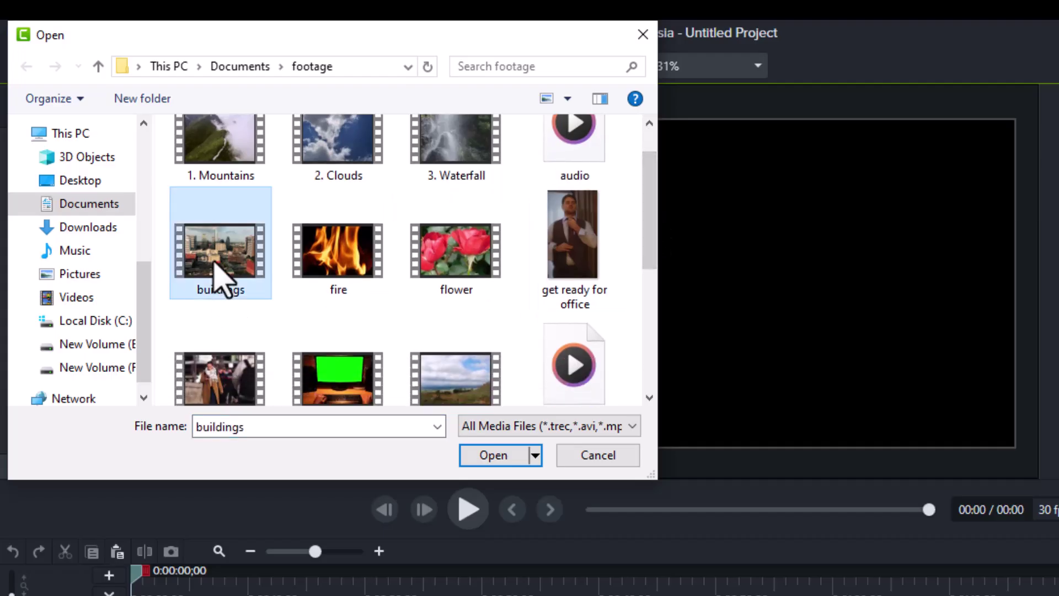
drag(652, 260, 636, 402)
ctrl+click(331, 343)
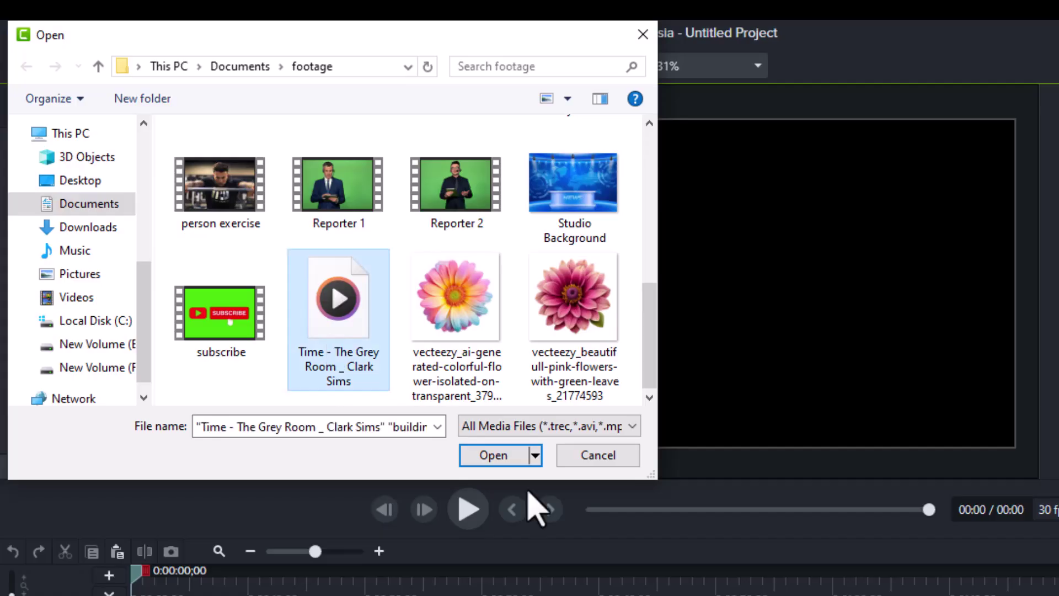
click(493, 455)
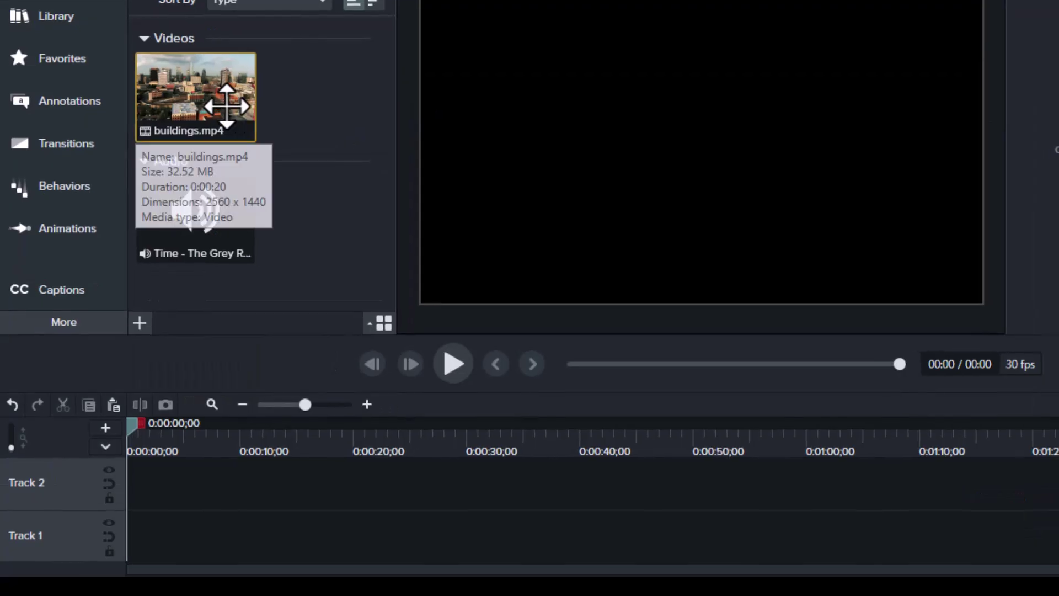
- Arrange the buildings and nature clips back to back on Track 2 above the Time audio on Track 1, adding an extra Track 3
drag(236, 238, 171, 595)
mouse_move(163, 472)
mouse_down()
mouse_move(288, 491)
mouse_move(232, 491)
mouse_move(166, 461)
mouse_up()
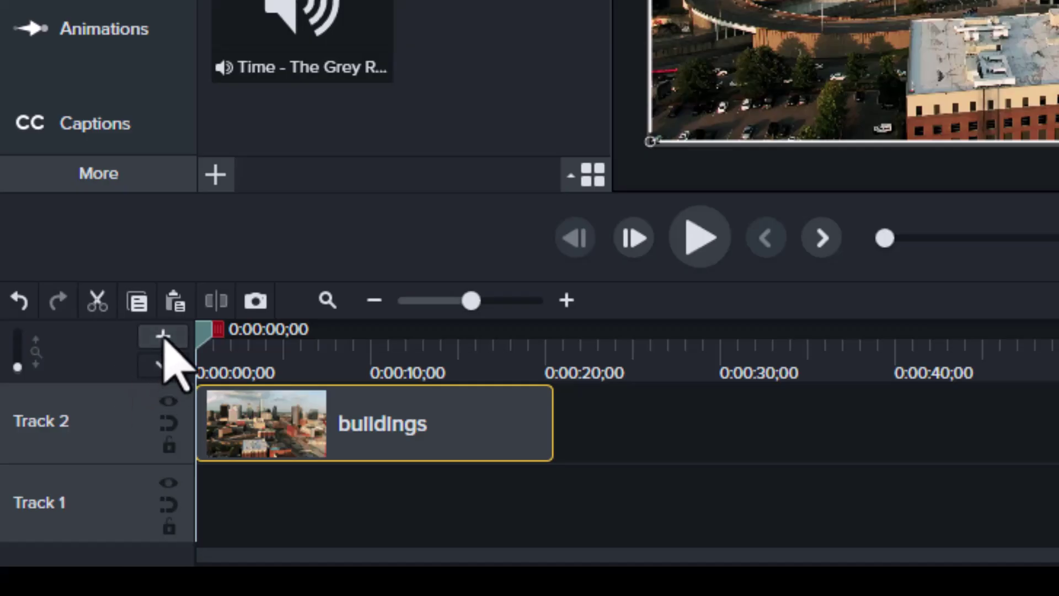
click(163, 338)
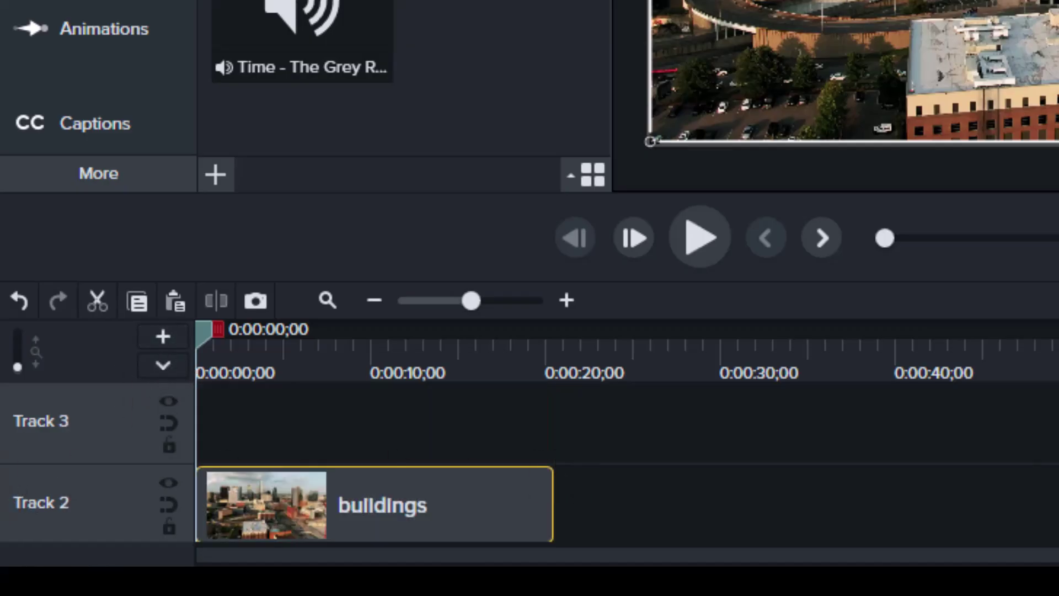
drag(1057, 510, 1057, 529)
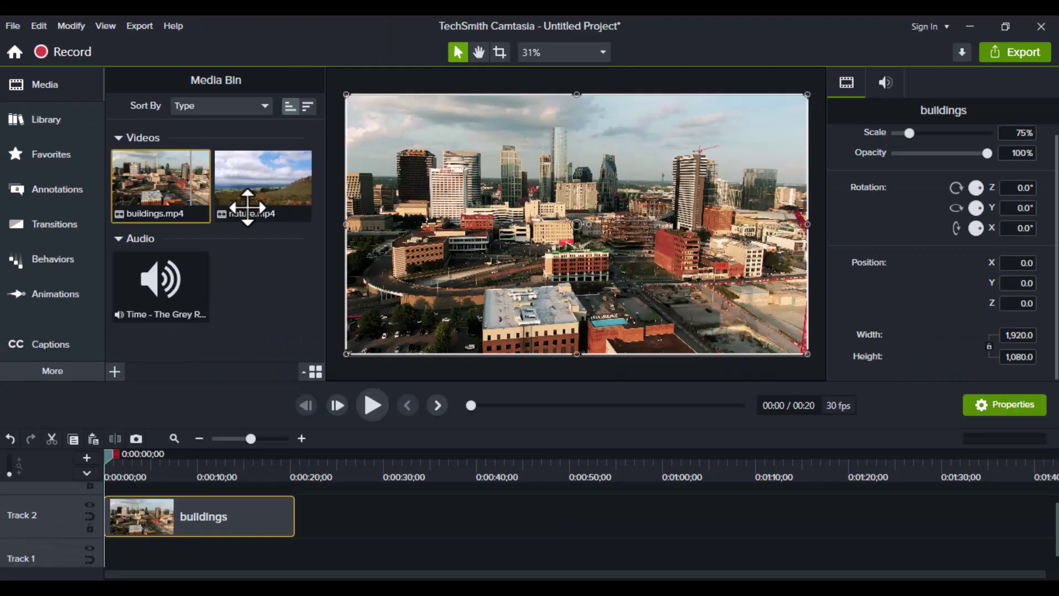
mouse_move(248, 206)
mouse_down()
mouse_move(371, 544)
mouse_move(155, 544)
mouse_move(181, 558)
mouse_up()
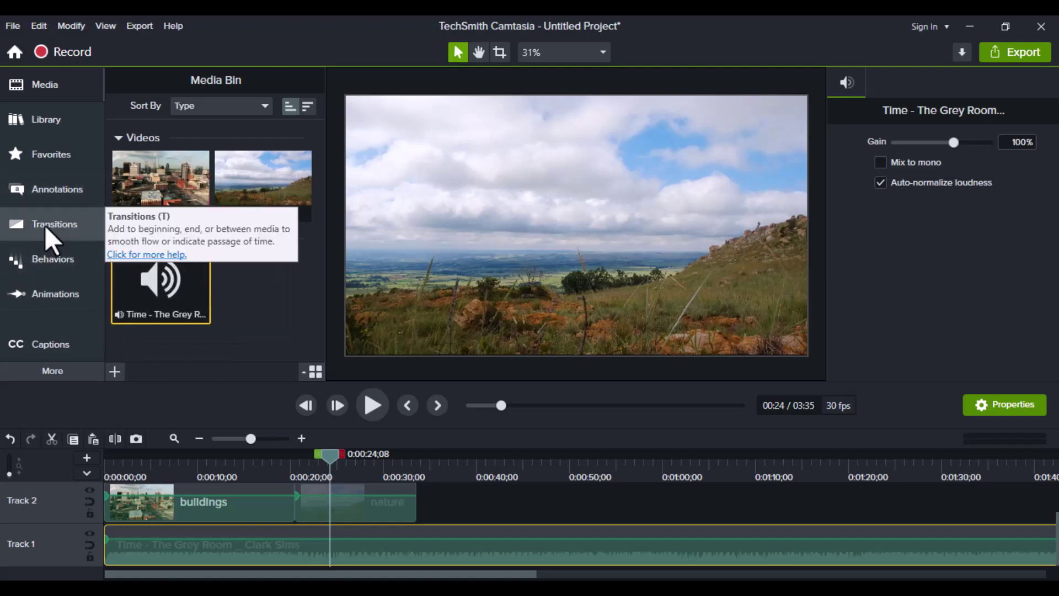
- Split the buildings clip on Track 2 at 0:00:13;28
click(154, 503)
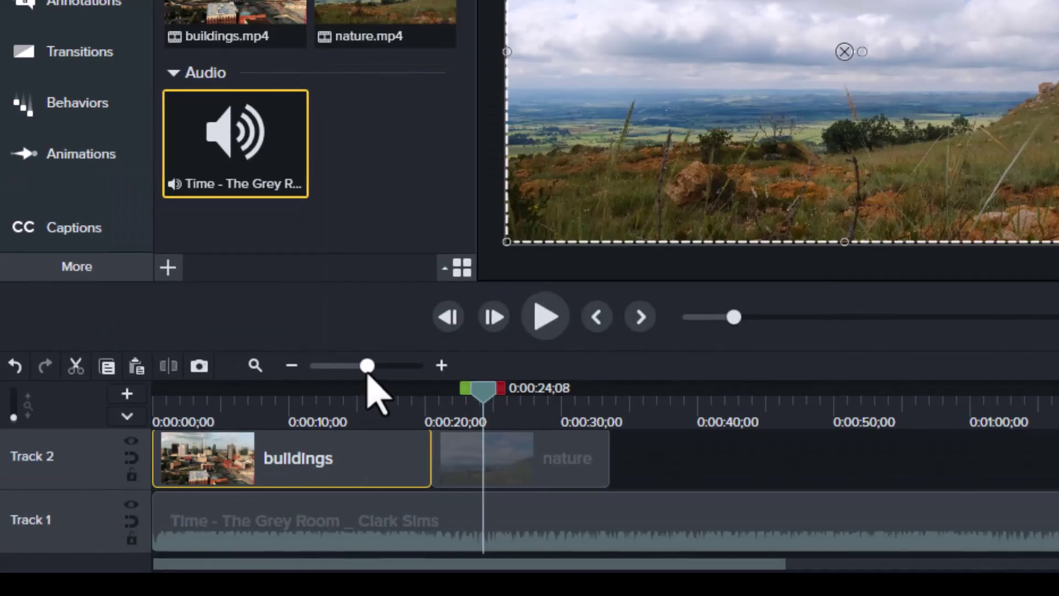
drag(367, 365, 388, 366)
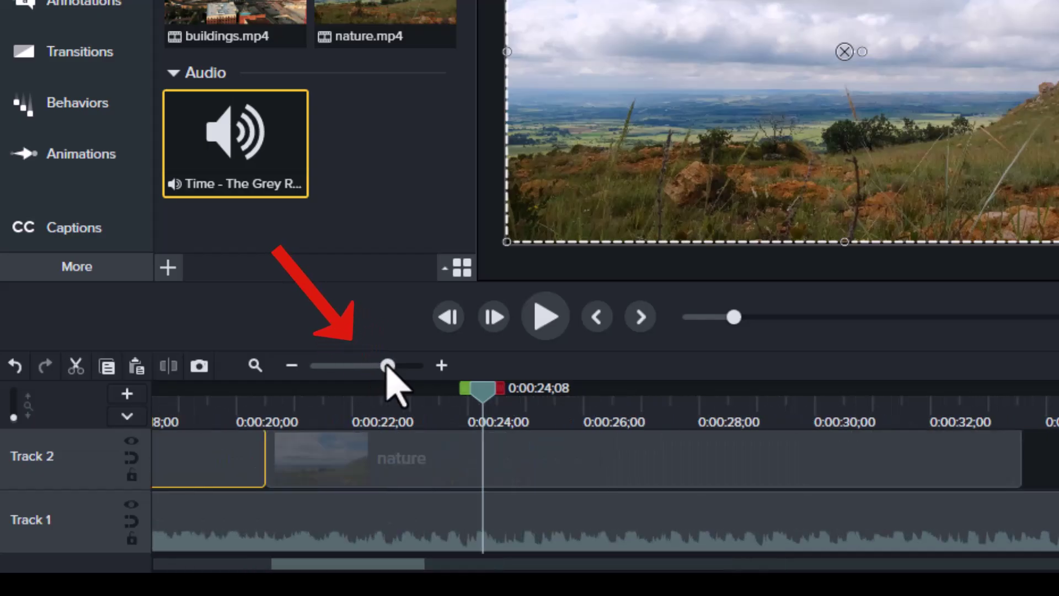
drag(345, 564, 229, 567)
drag(388, 366, 374, 365)
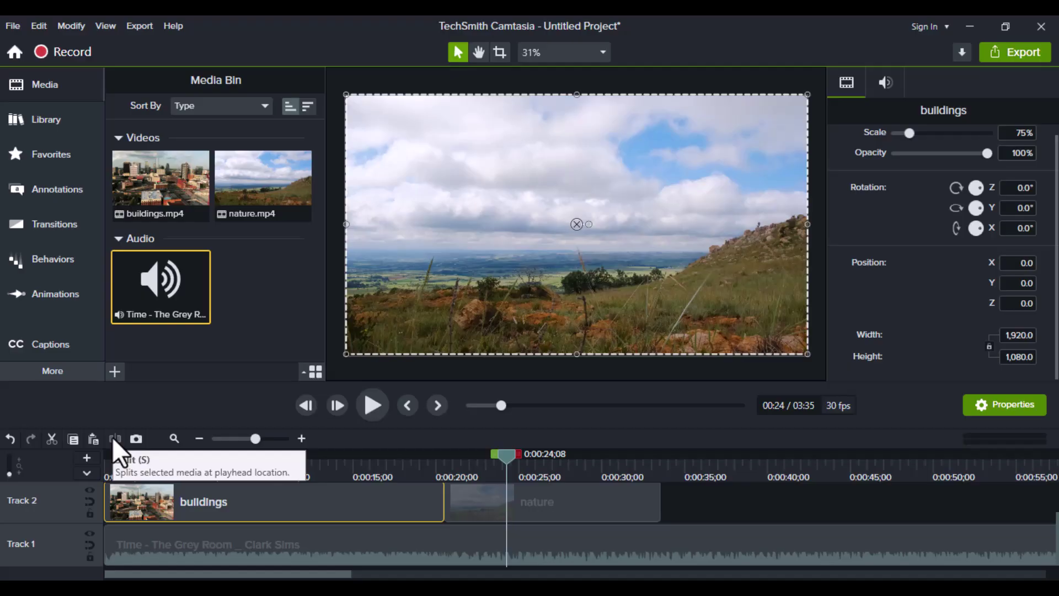
drag(501, 455, 329, 461)
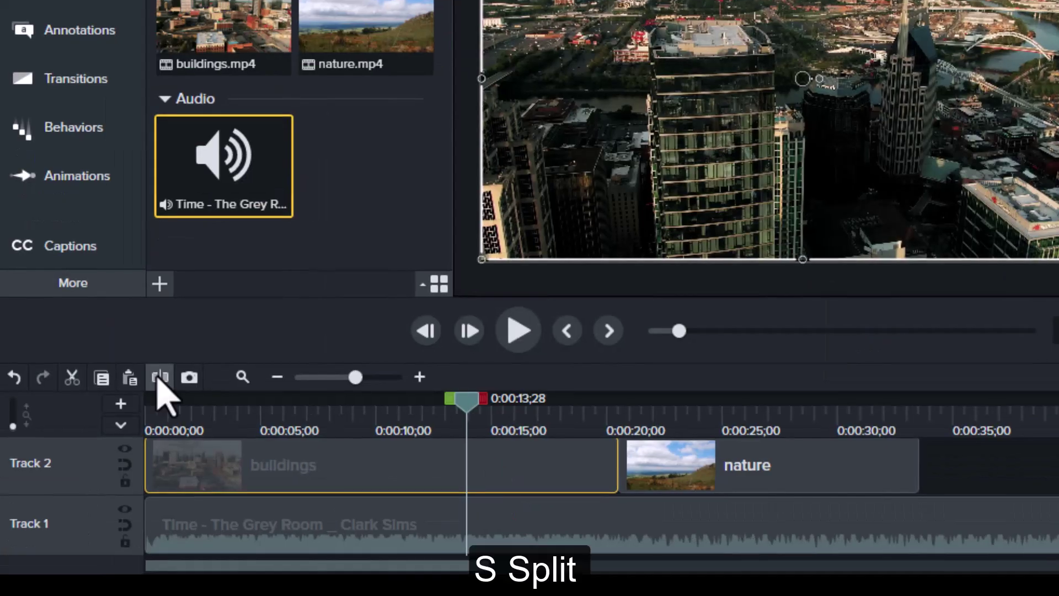
click(114, 439)
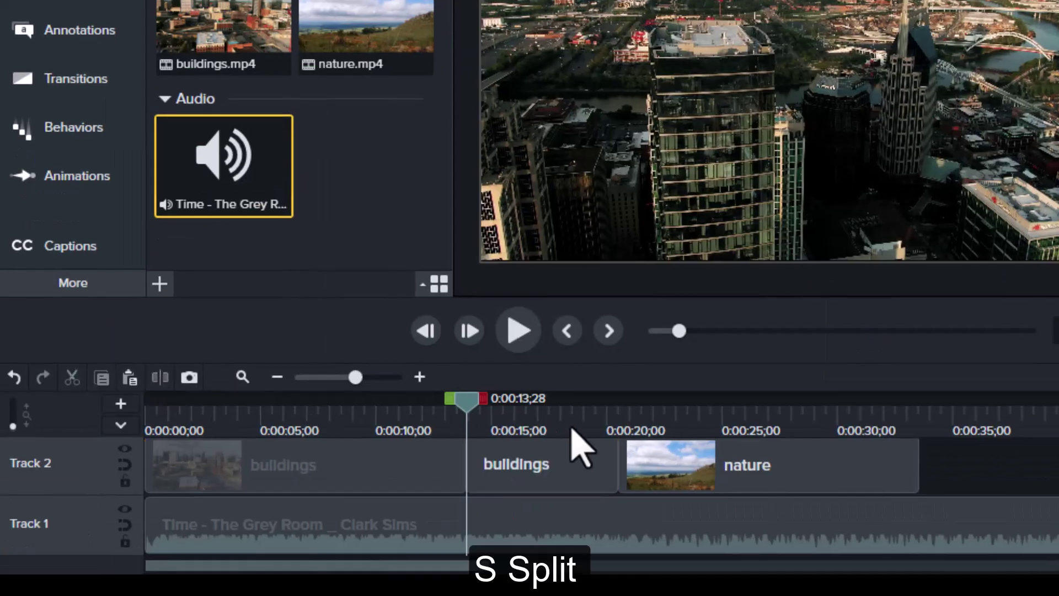
- Delete the second part of the split buildings clip and move the nature clip up against the remaining part
drag(464, 426, 431, 426)
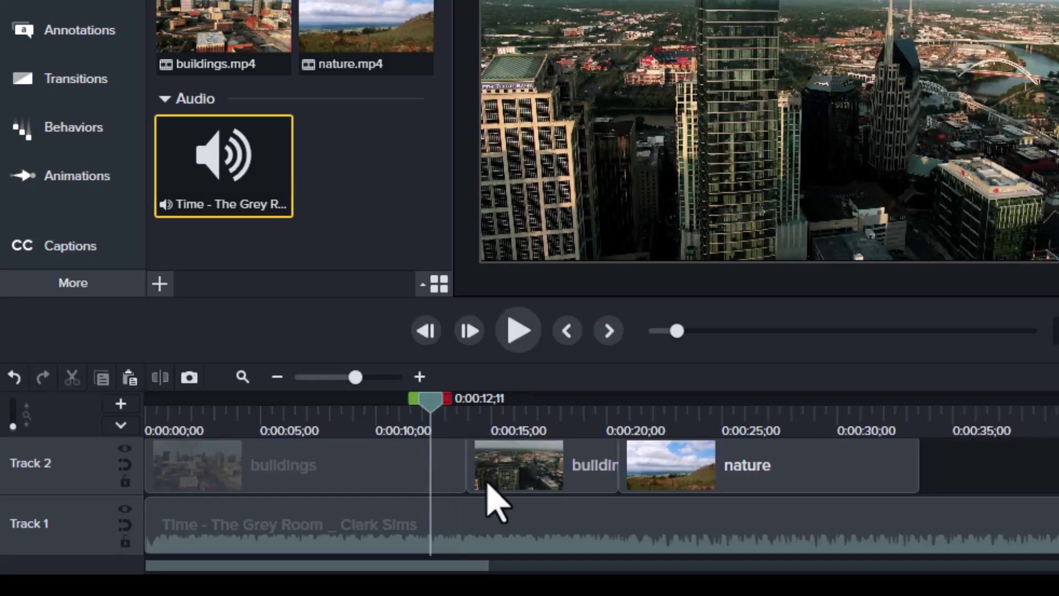
click(486, 468)
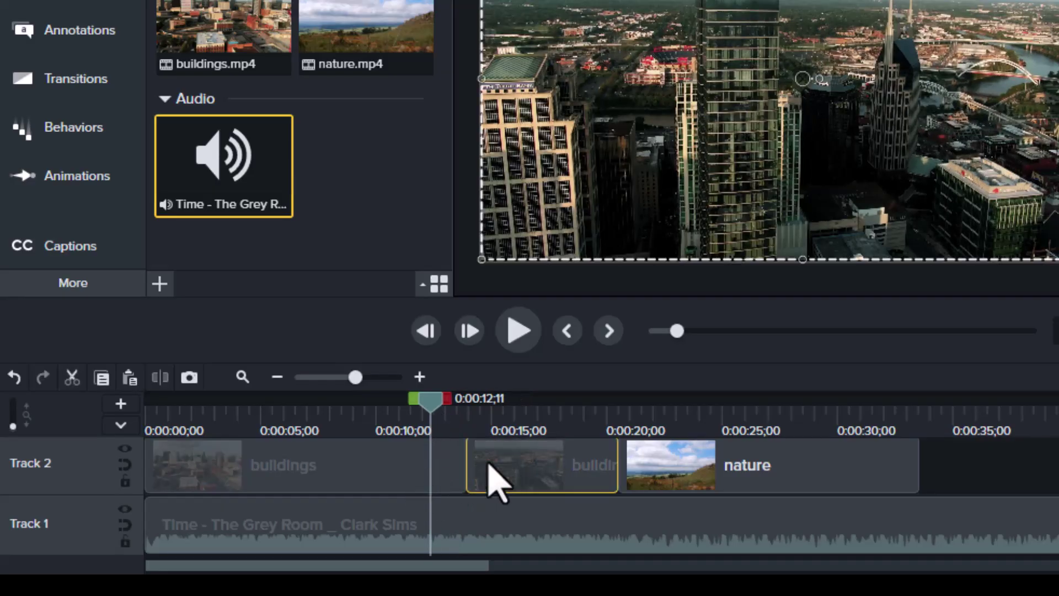
click(438, 470)
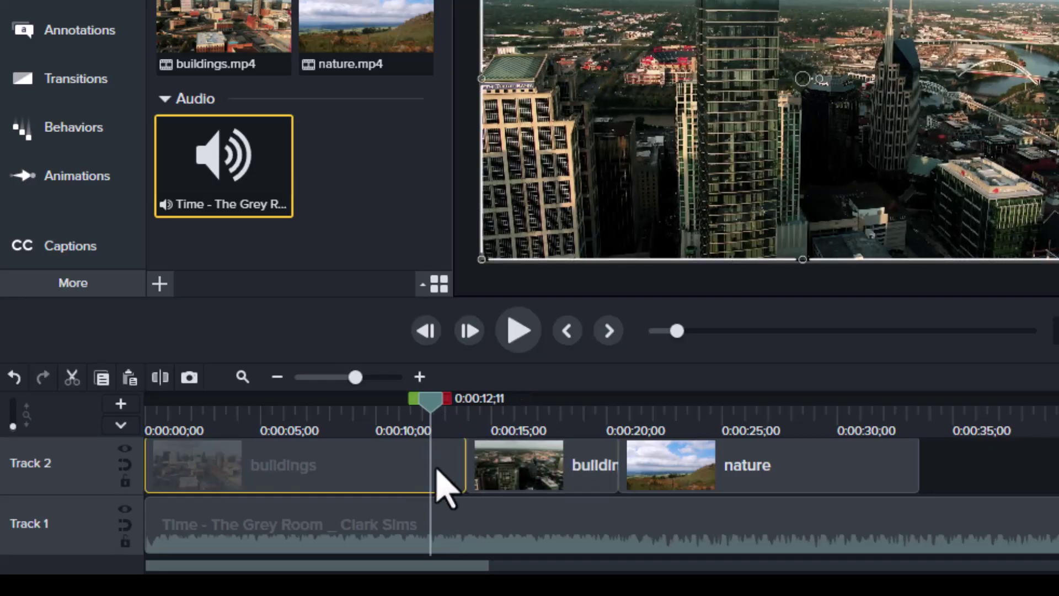
click(523, 486)
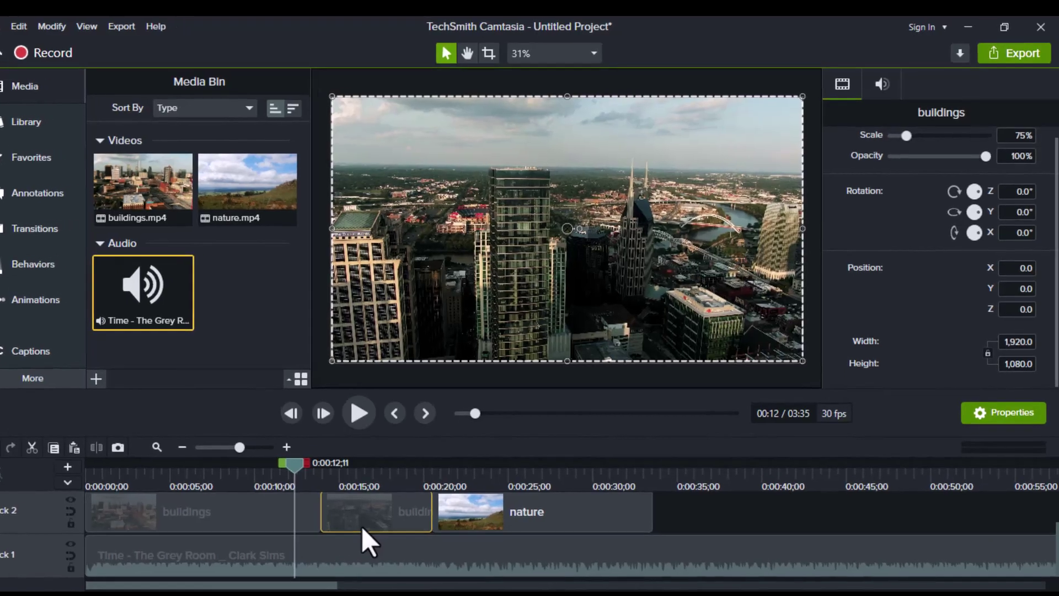
right_click(366, 517)
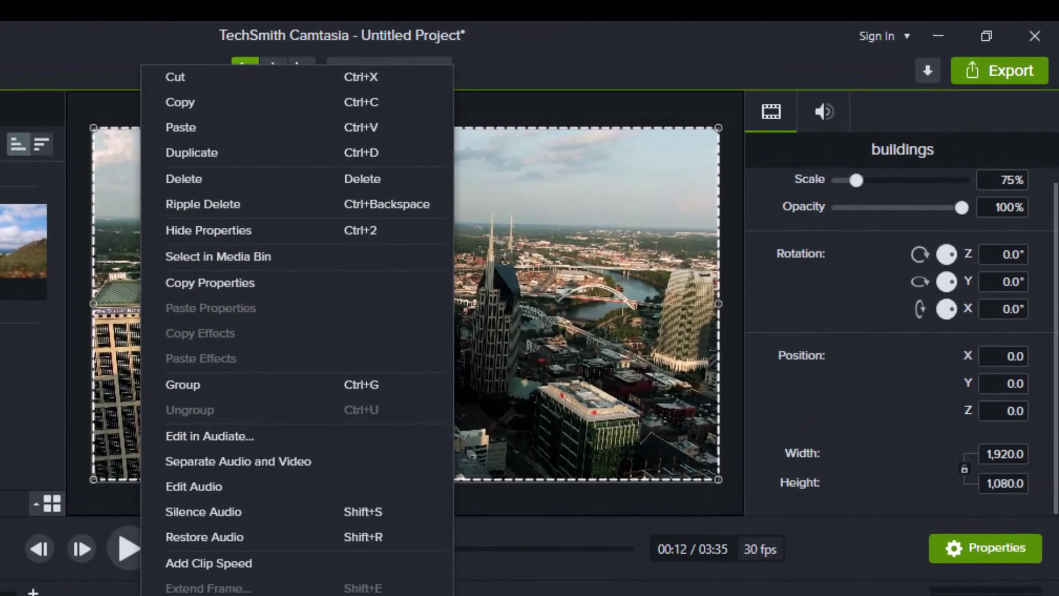
click(184, 180)
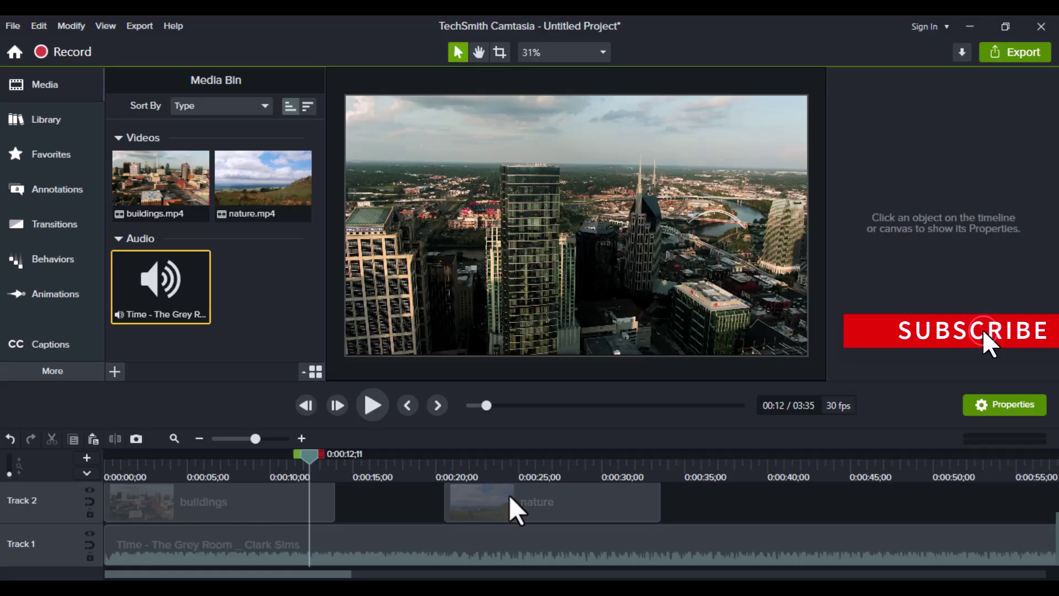
drag(509, 497, 389, 509)
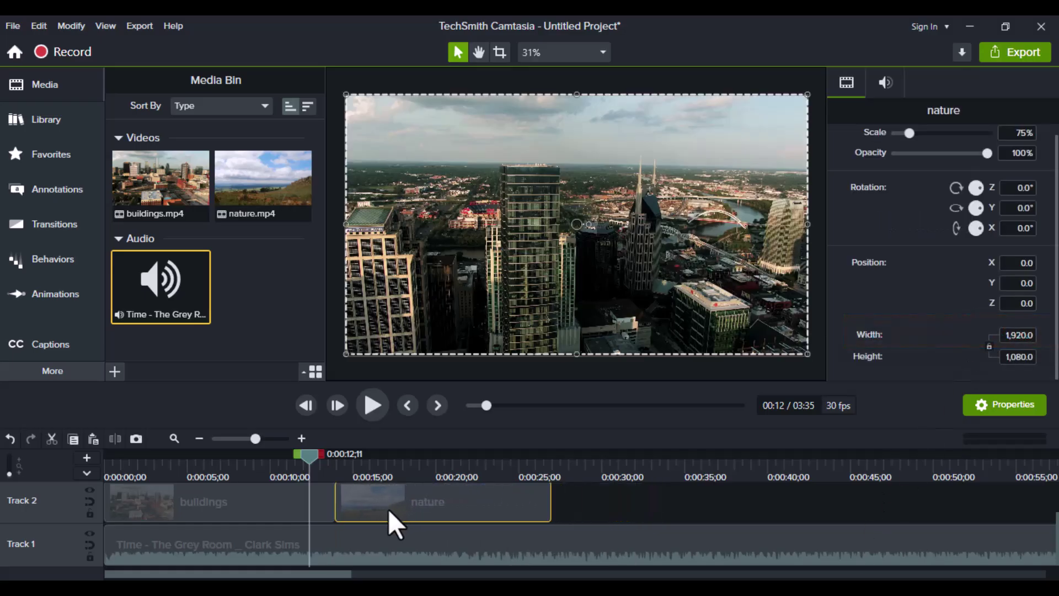
- Undo the nature clip's move and the deletion, and remove the second buildings part with Ripple Delete instead
key(ctrl+z)
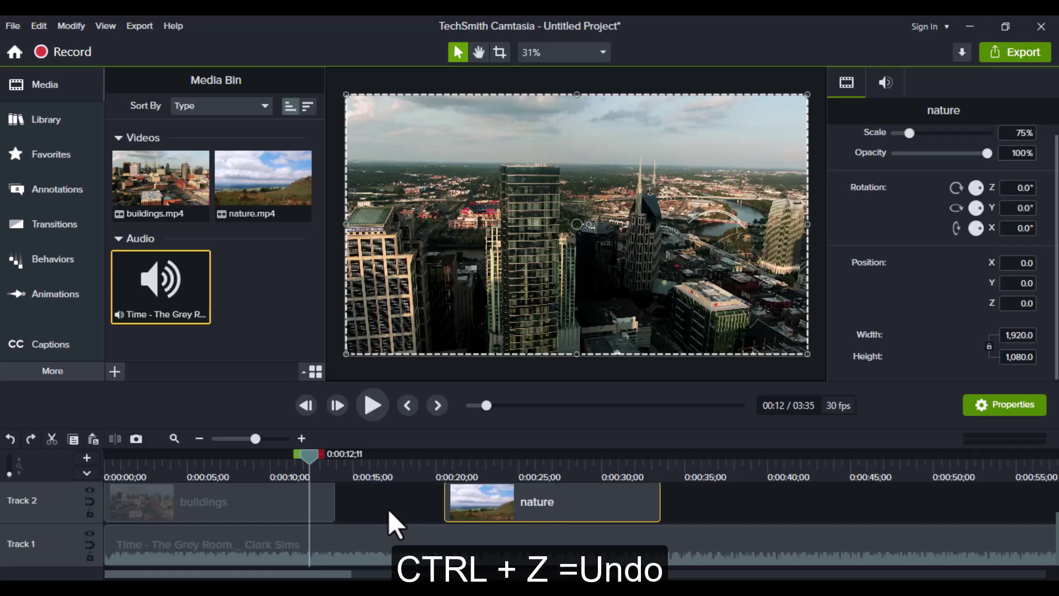
key(ctrl+z)
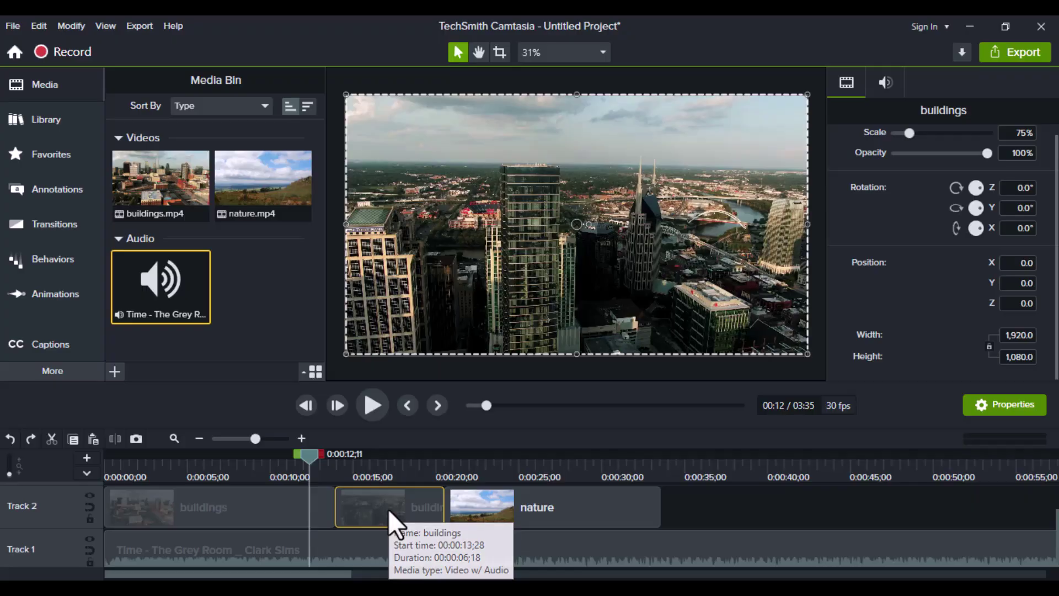
right_click(388, 508)
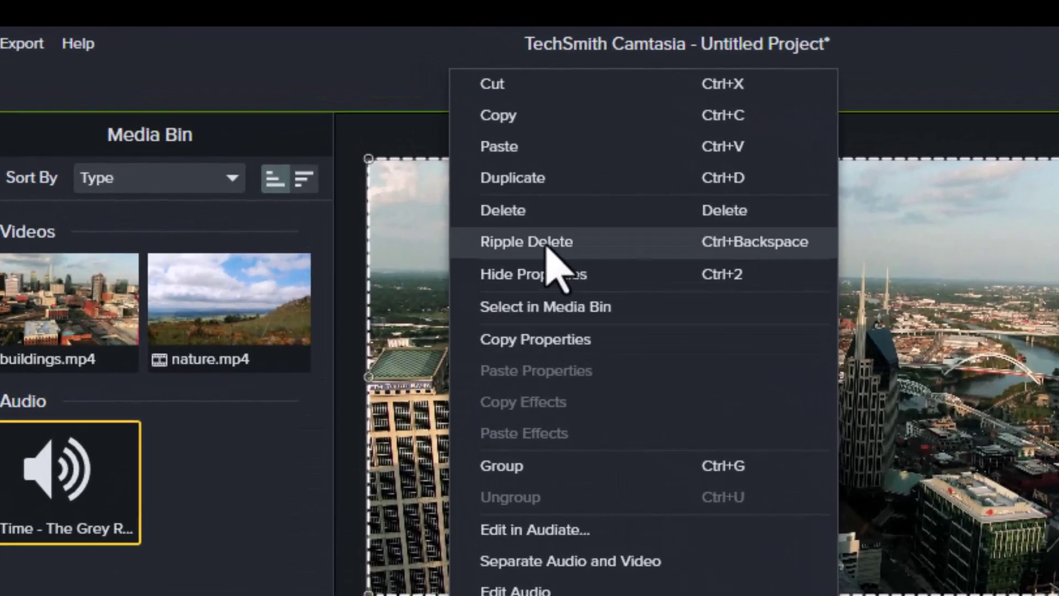
click(546, 243)
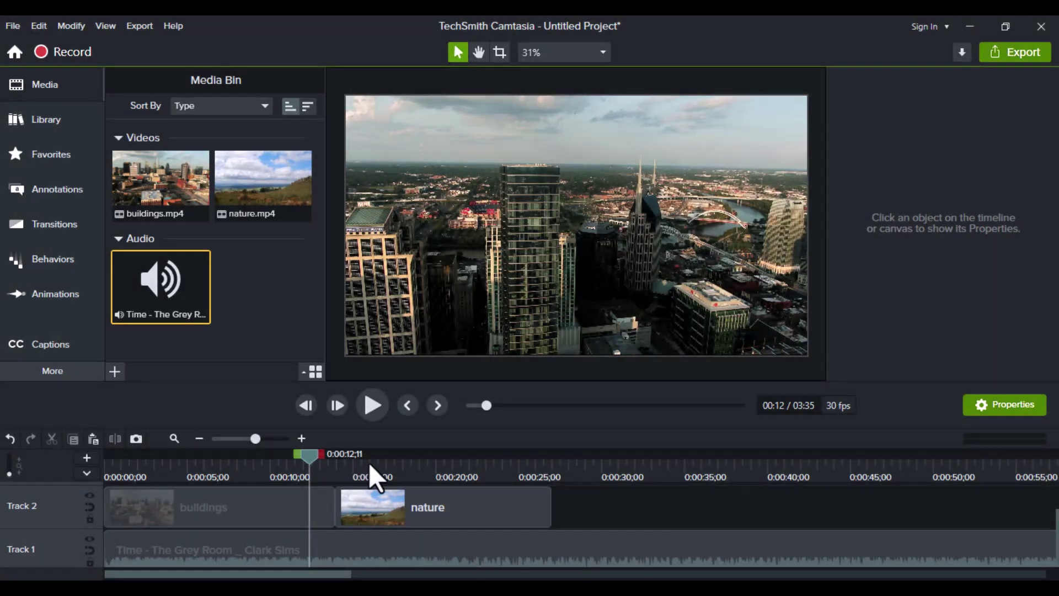
- Trim the end of the nature clip on Track 2 back to about 0:00:23;09
click(370, 462)
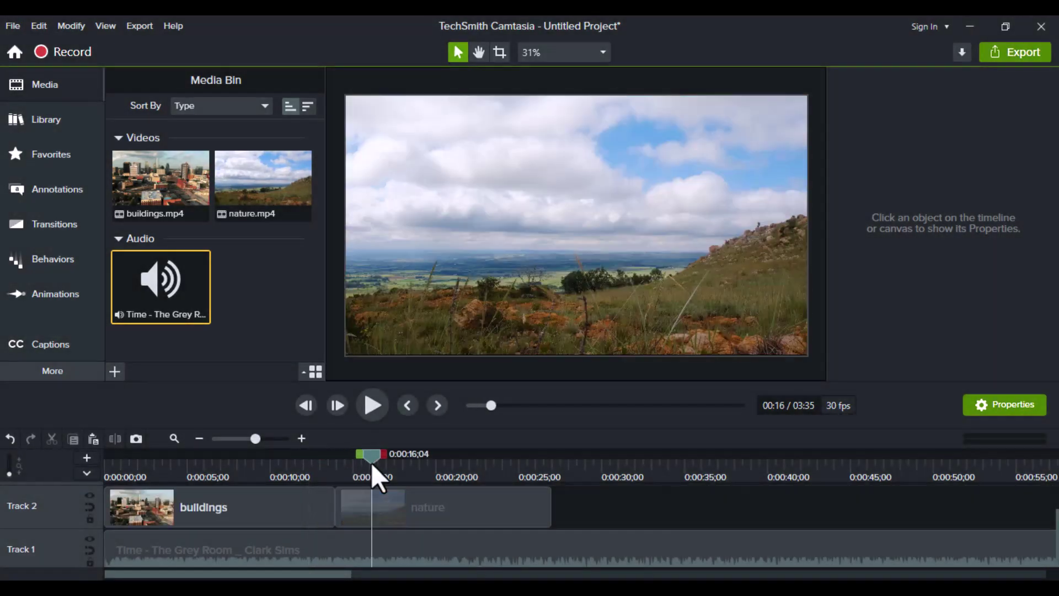
click(486, 509)
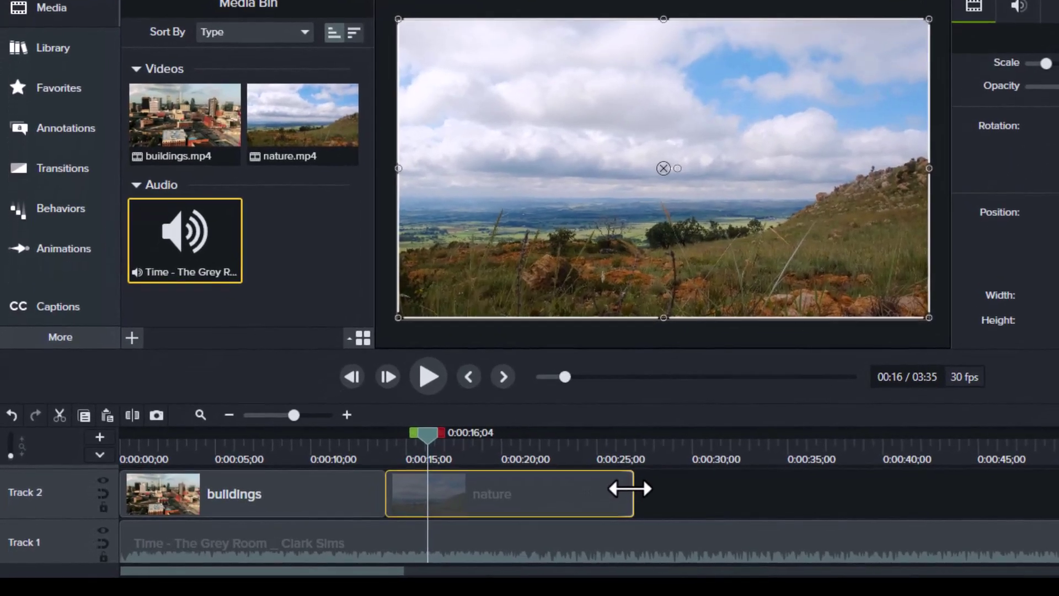
drag(630, 489, 563, 491)
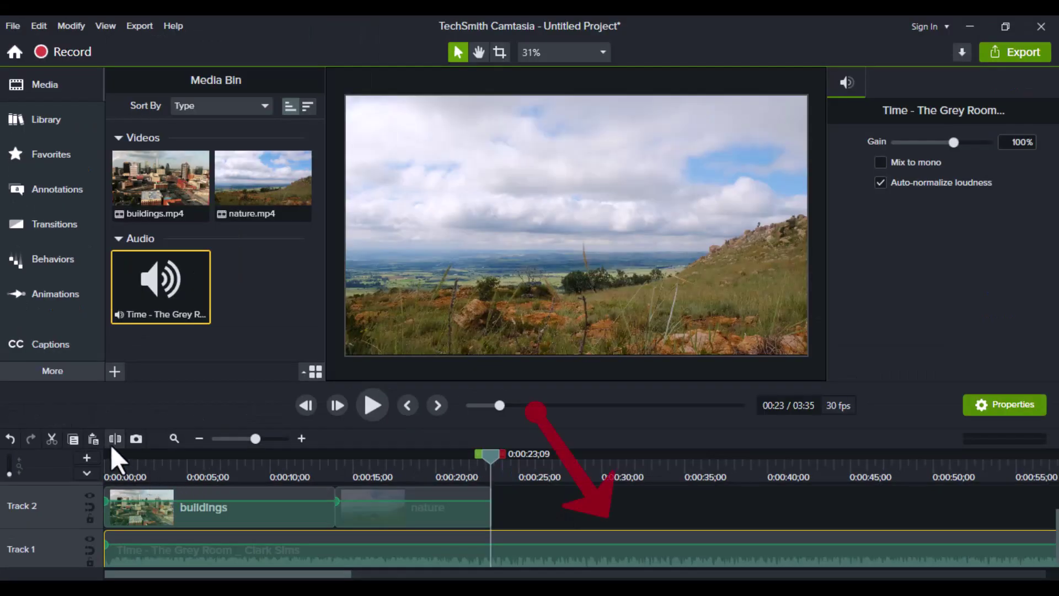
- Split the Time audio on Track 1 at 0:00:23;09 and delete the part after the split
click(115, 439)
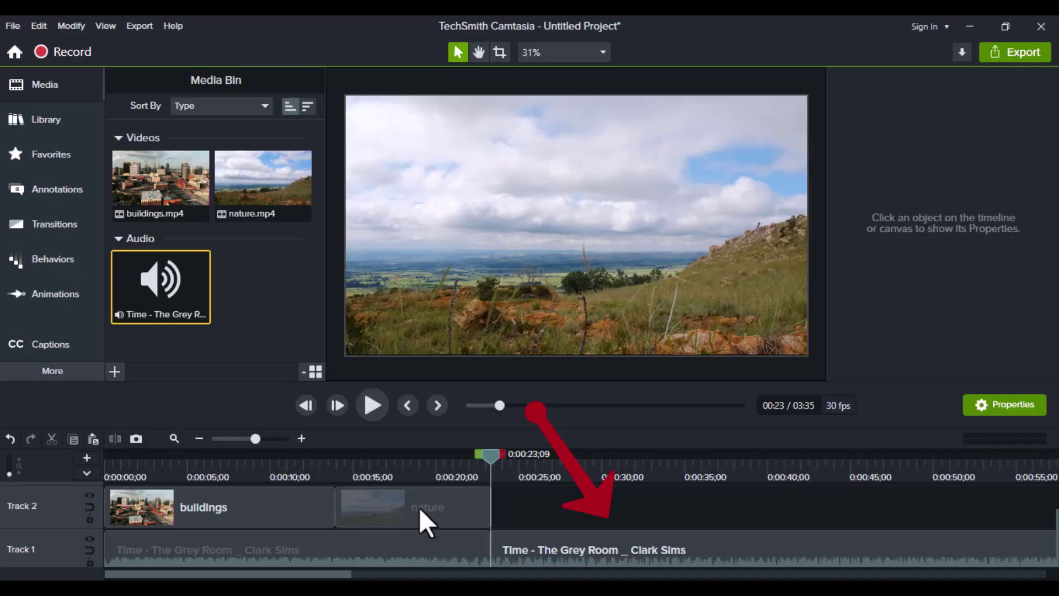
key(ctrl+a)
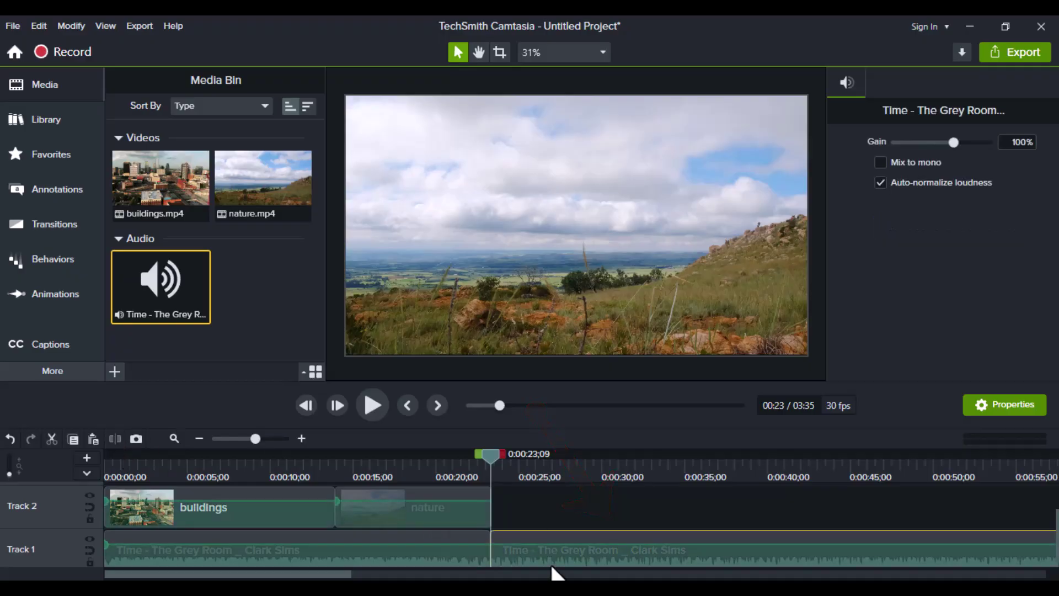
key(Delete)
- Cut the nature clip from Track 2 and paste it back at 0:00:13;28, right after the buildings clip
click(473, 524)
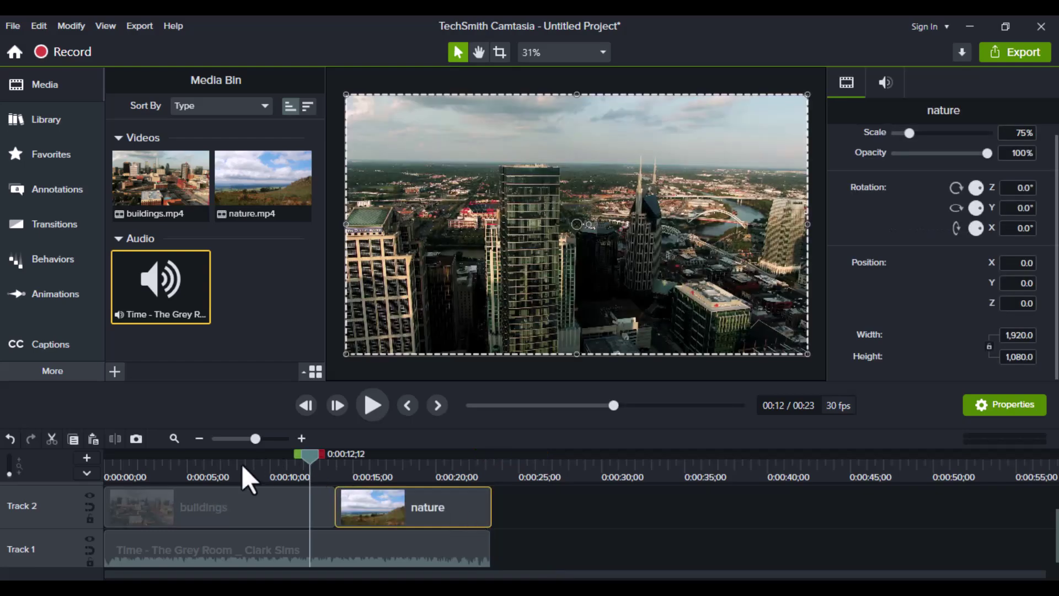
click(51, 439)
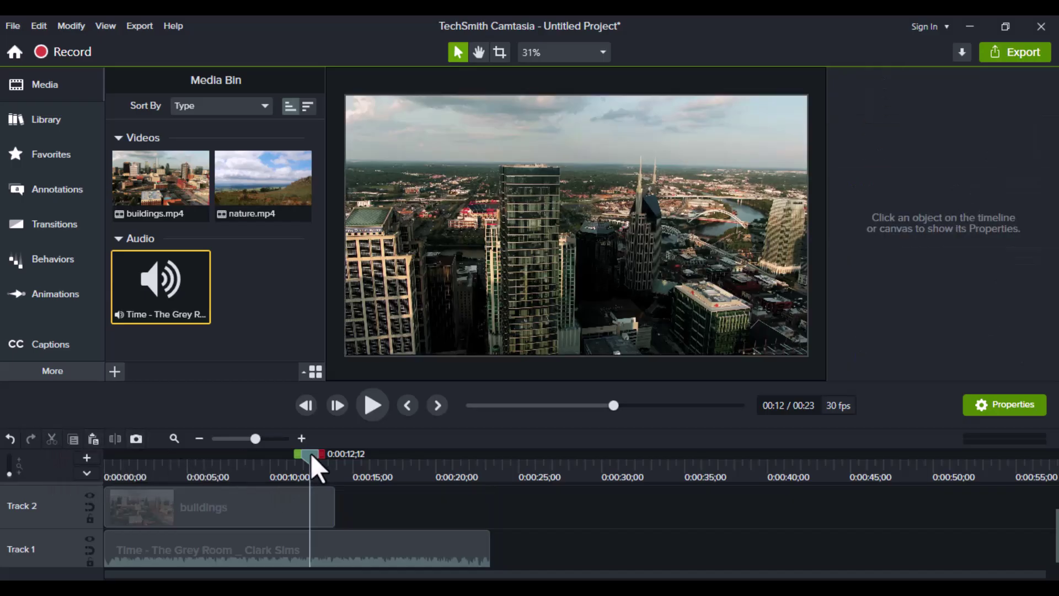
drag(310, 453, 338, 458)
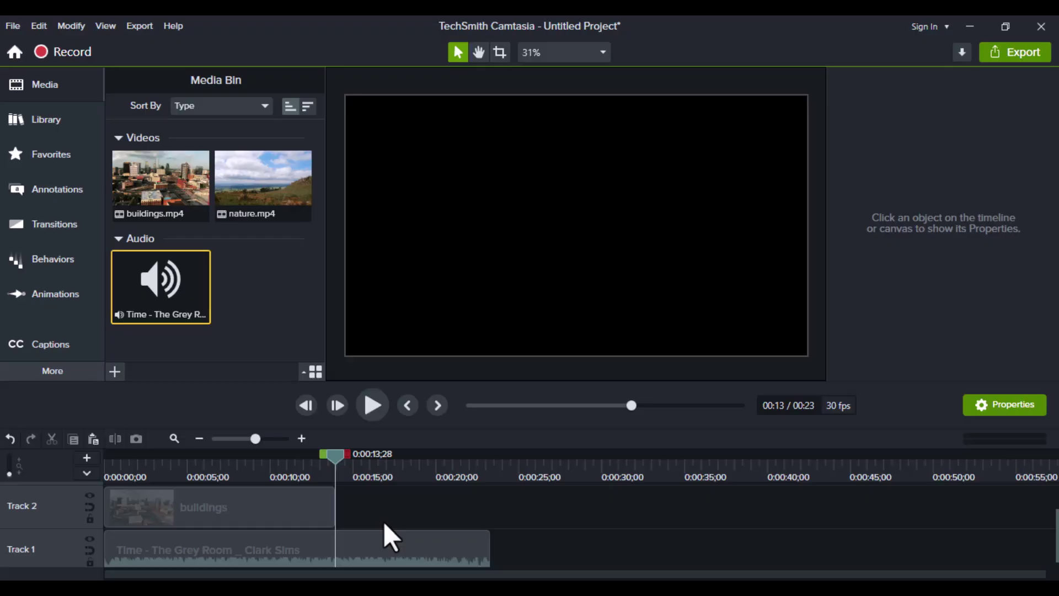
key(ctrl+v)
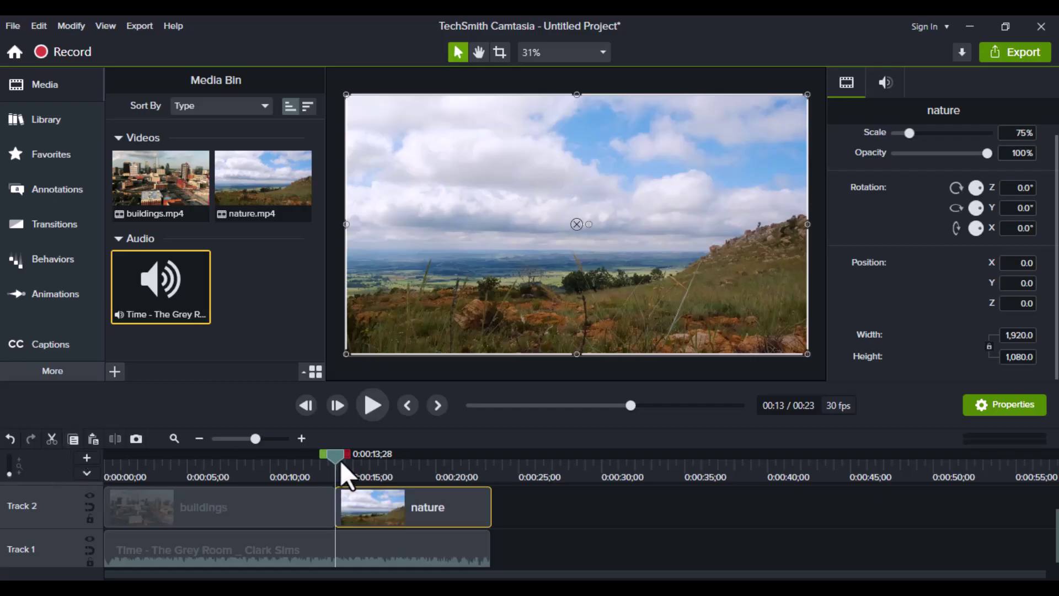
- Paste another copy of the nature clip at 0:00:23;13, after the audio on Track 1
drag(336, 458, 496, 475)
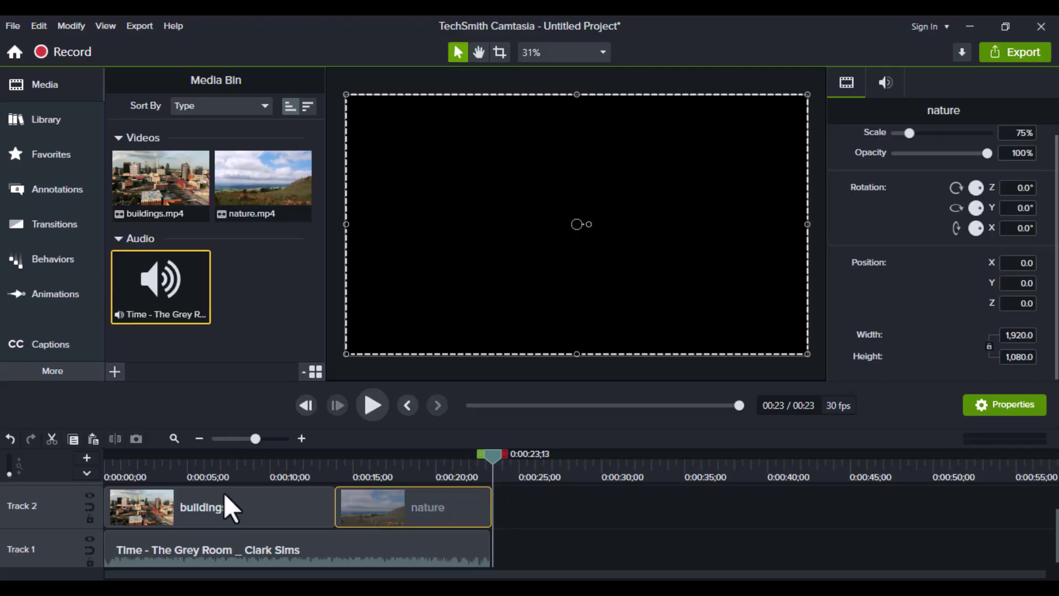
click(94, 439)
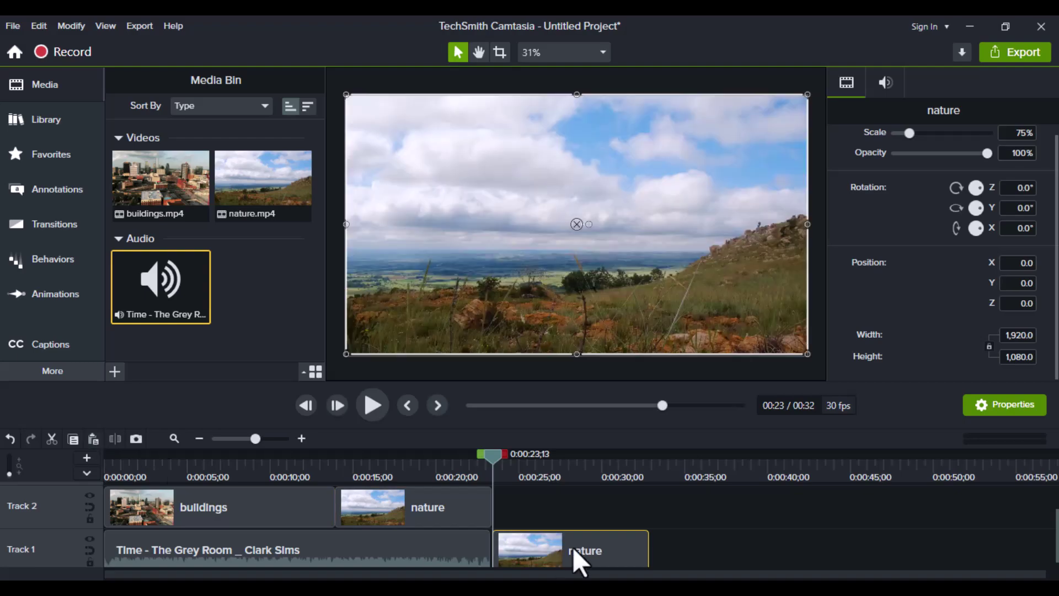
- Move the pasted nature clip from Track 1 up to Track 2, directly after the first nature clip
drag(574, 548, 558, 521)
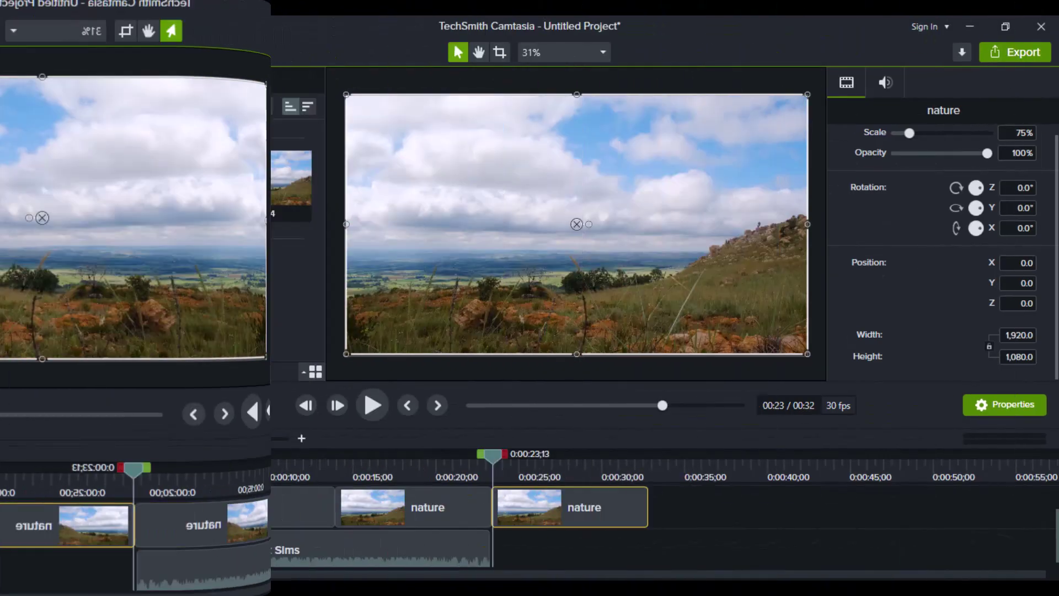
drag(208, 557, 362, 559)
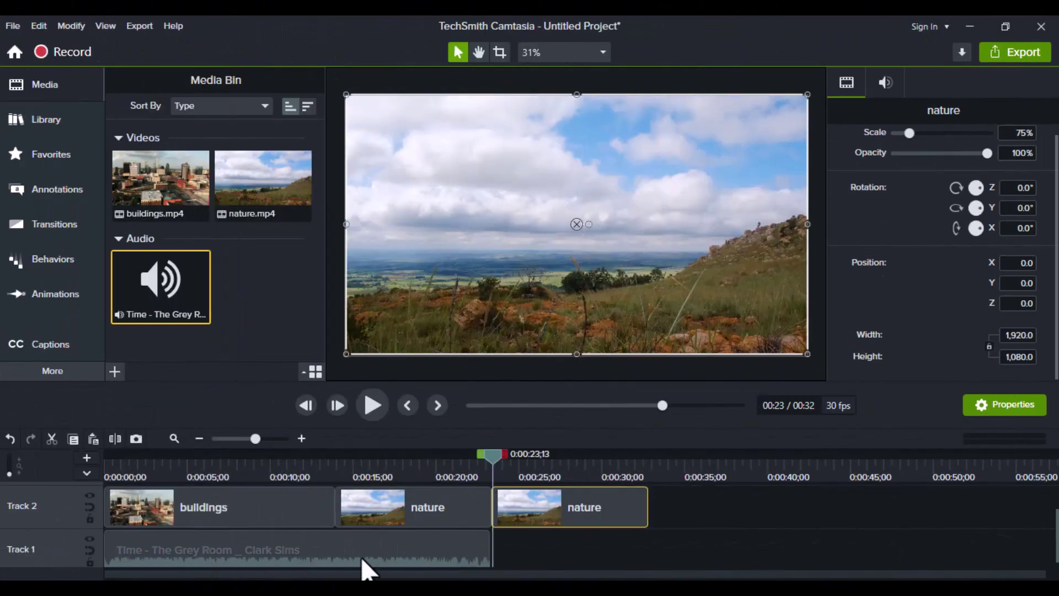
- Select the Time audio on Track 1 and lower its gain to 46%
click(370, 548)
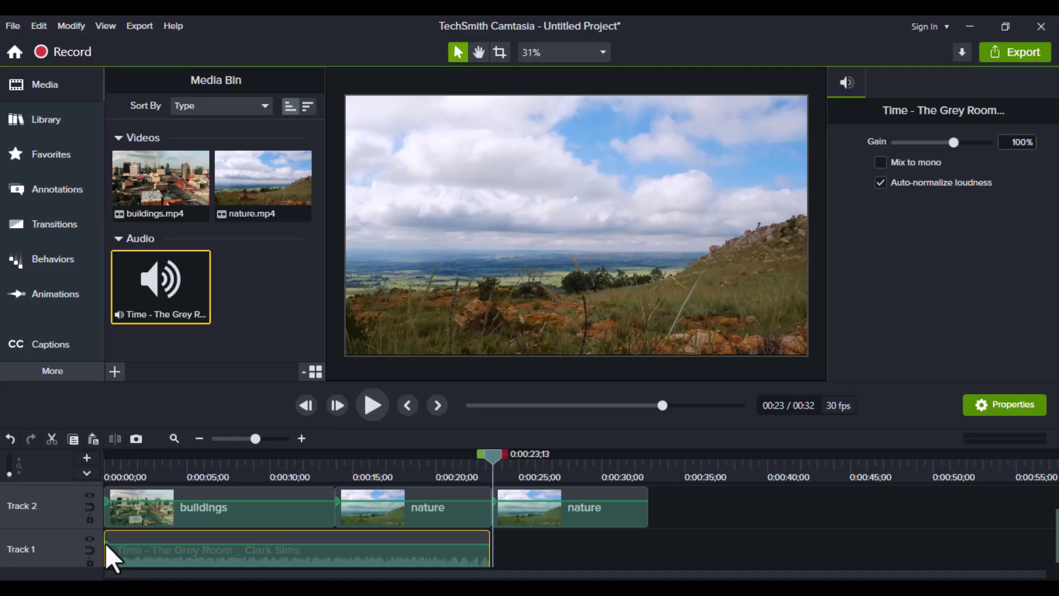
click(258, 440)
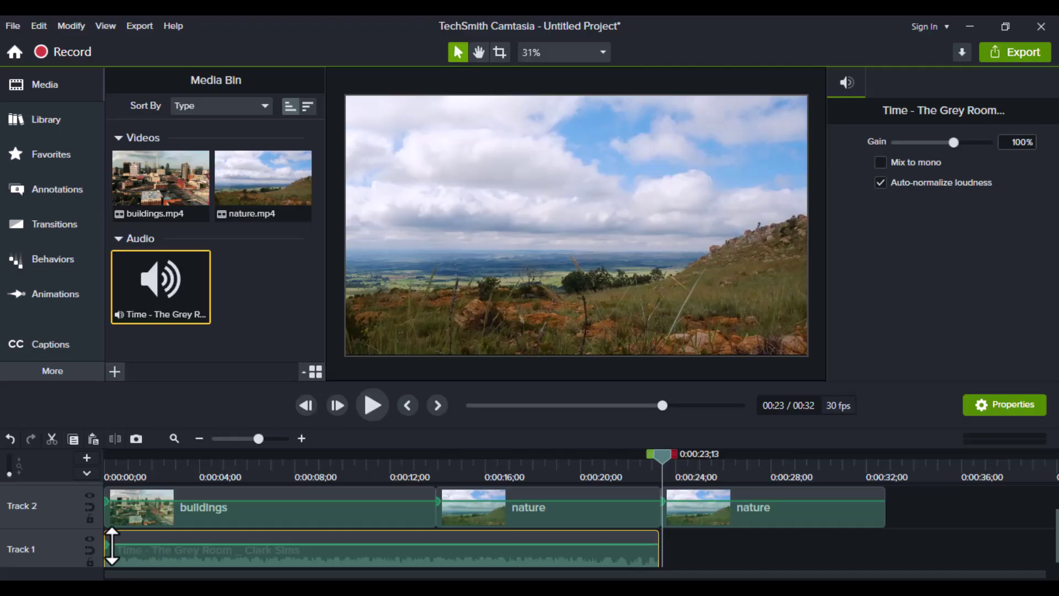
drag(112, 546, 112, 548)
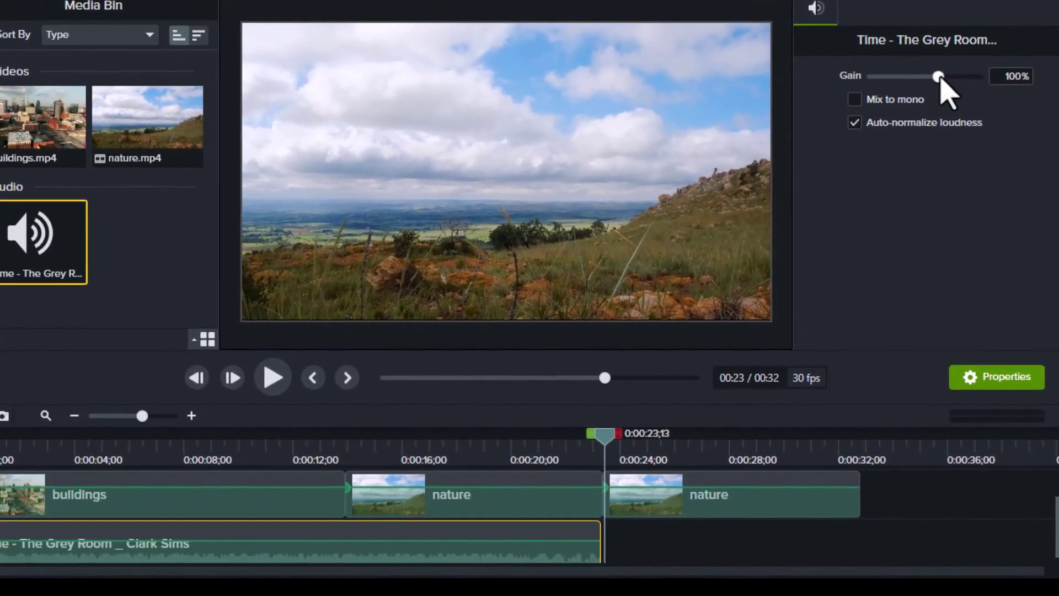
drag(940, 77, 919, 77)
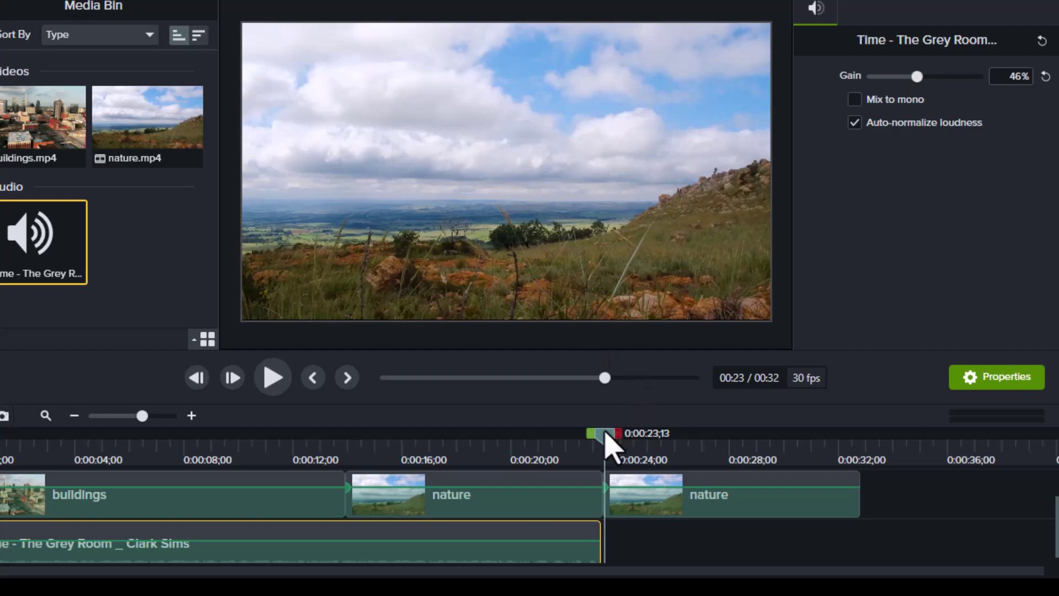
- Play the project from the beginning to check the music level and lower the Time audio's gain to 16%
drag(607, 441, 602, 441)
drag(191, 469, 0, 490)
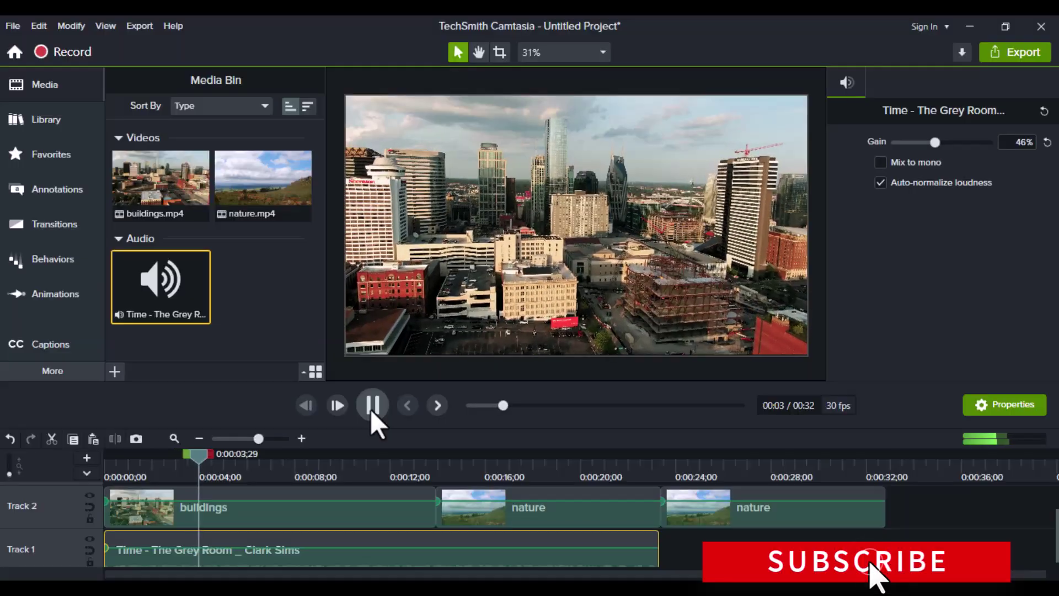
click(372, 409)
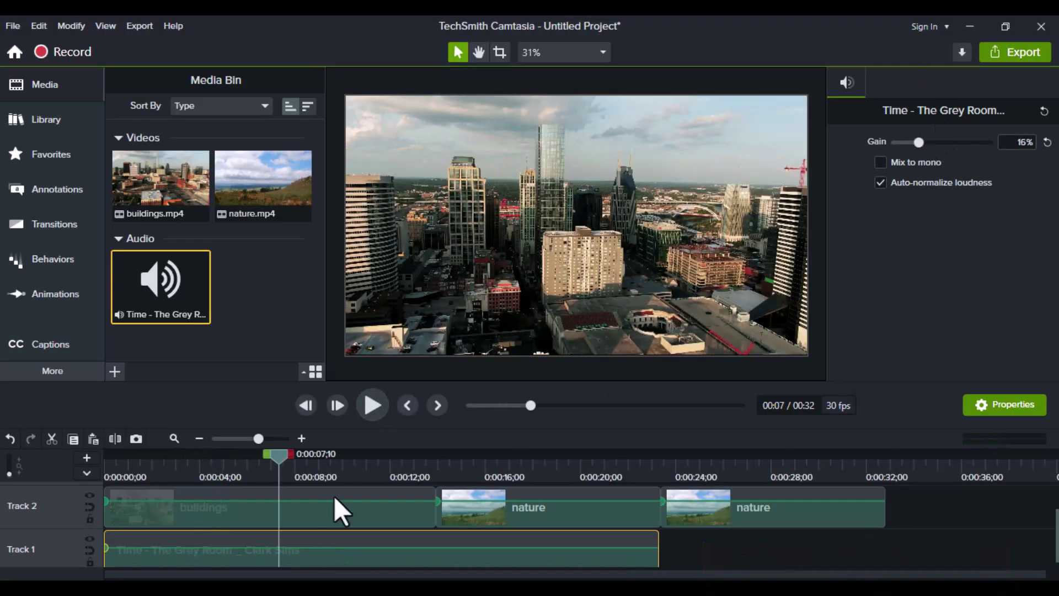
click(376, 407)
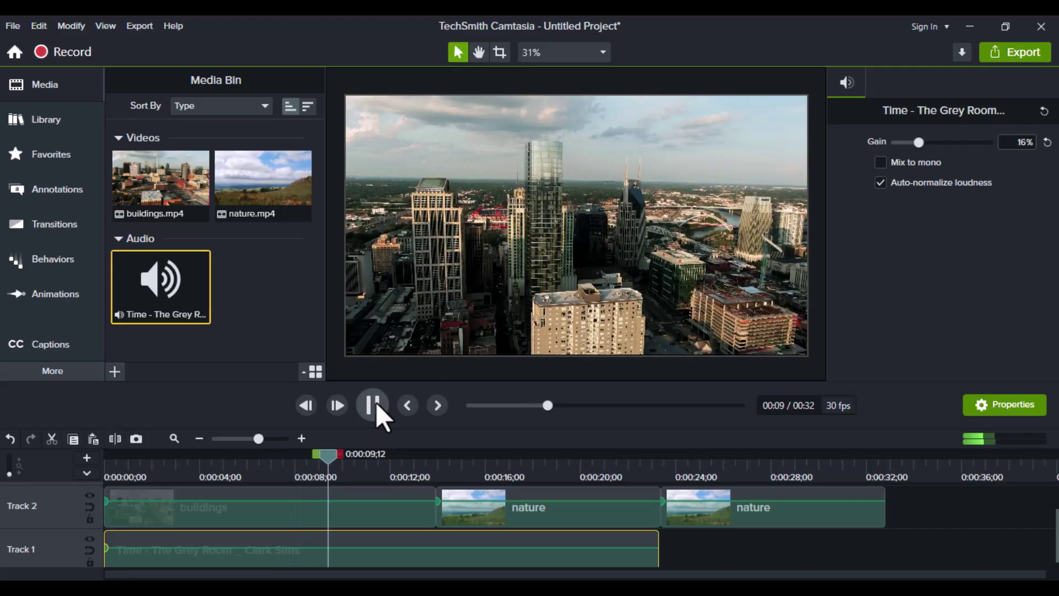
click(376, 405)
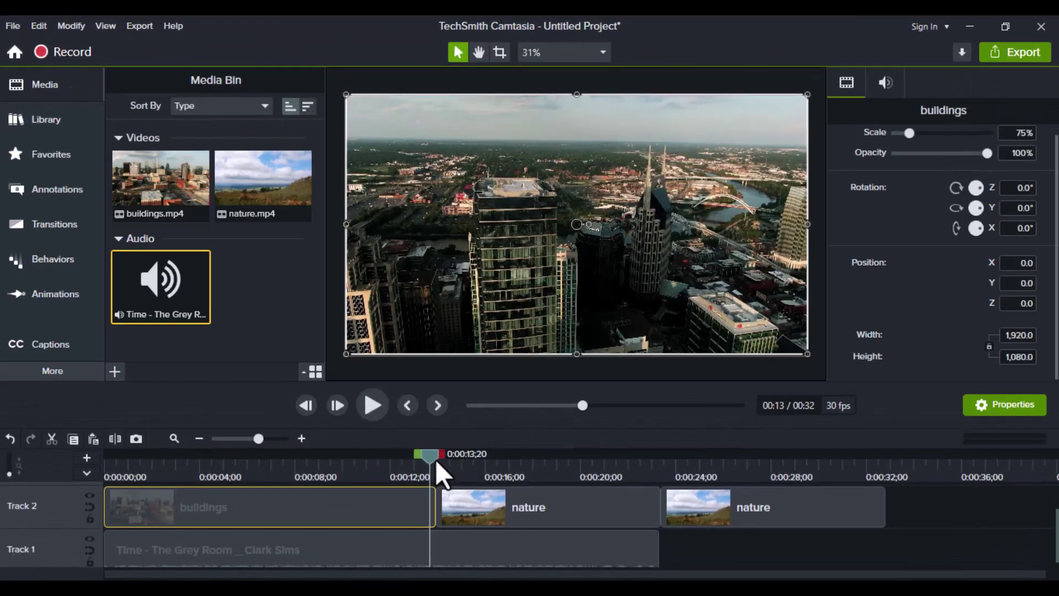
- Add a Card Swap transition between the buildings clip and the first nature clip on Track 2 and preview it
drag(435, 459, 439, 463)
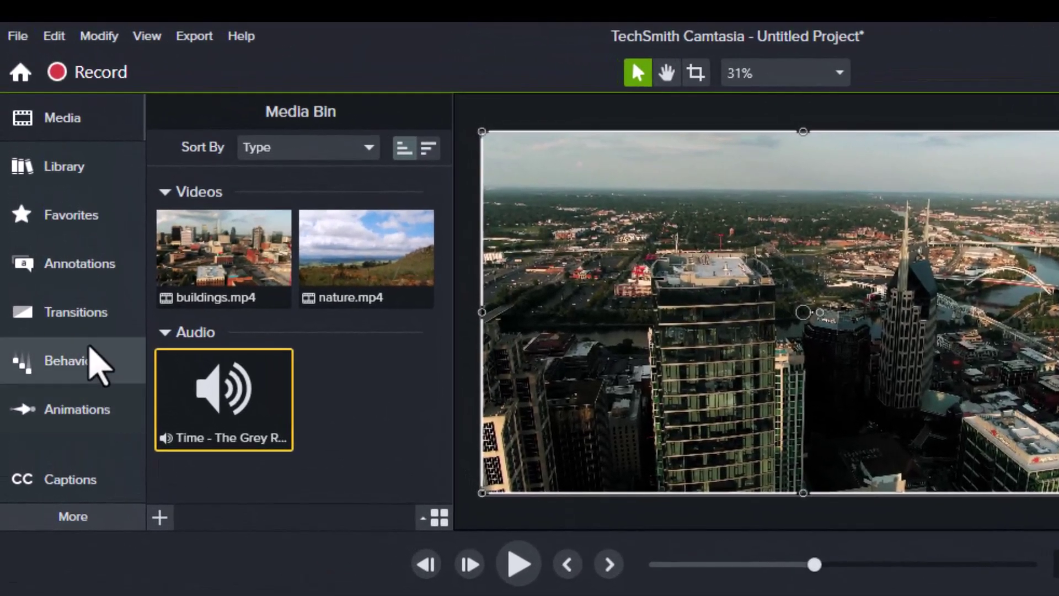
click(78, 325)
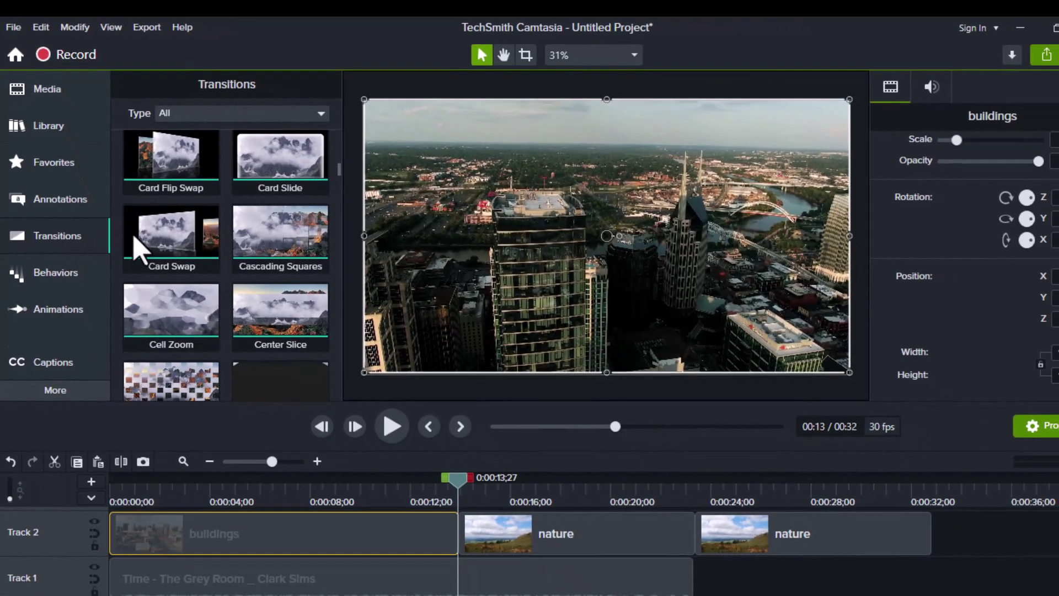
drag(154, 238, 456, 531)
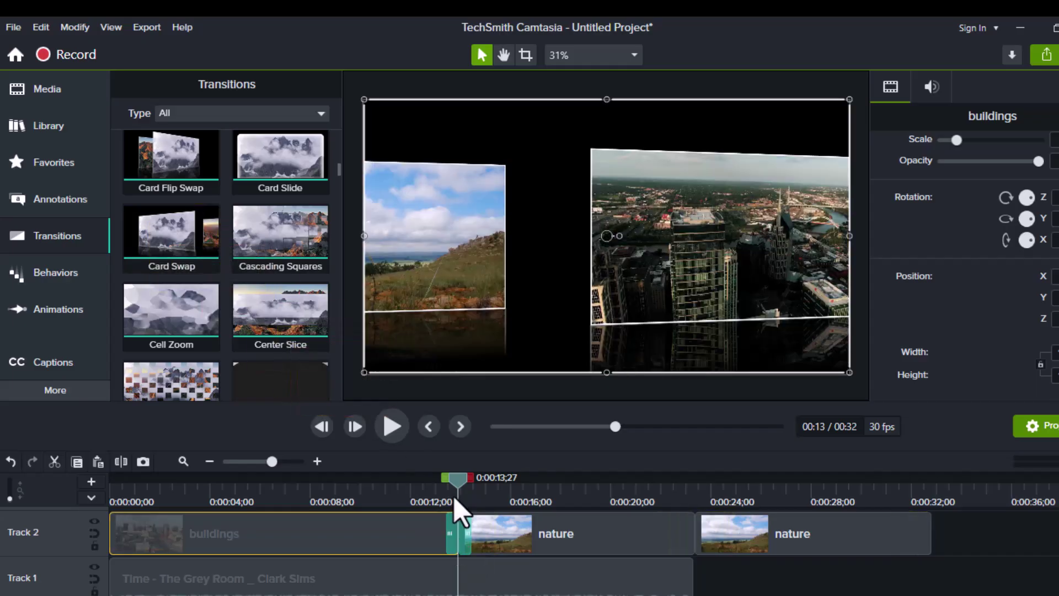
drag(456, 491, 439, 490)
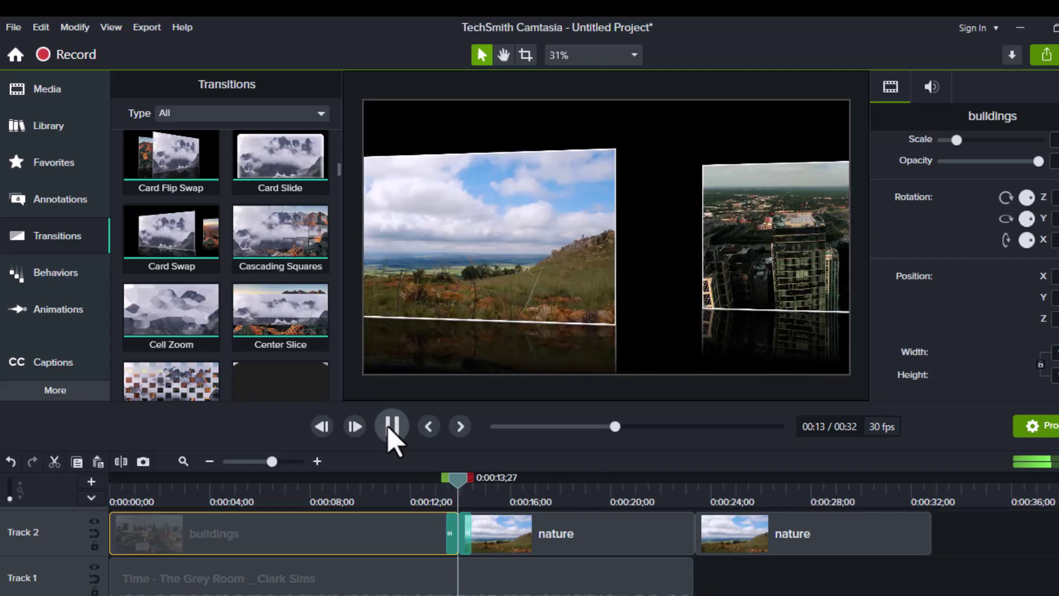
click(389, 430)
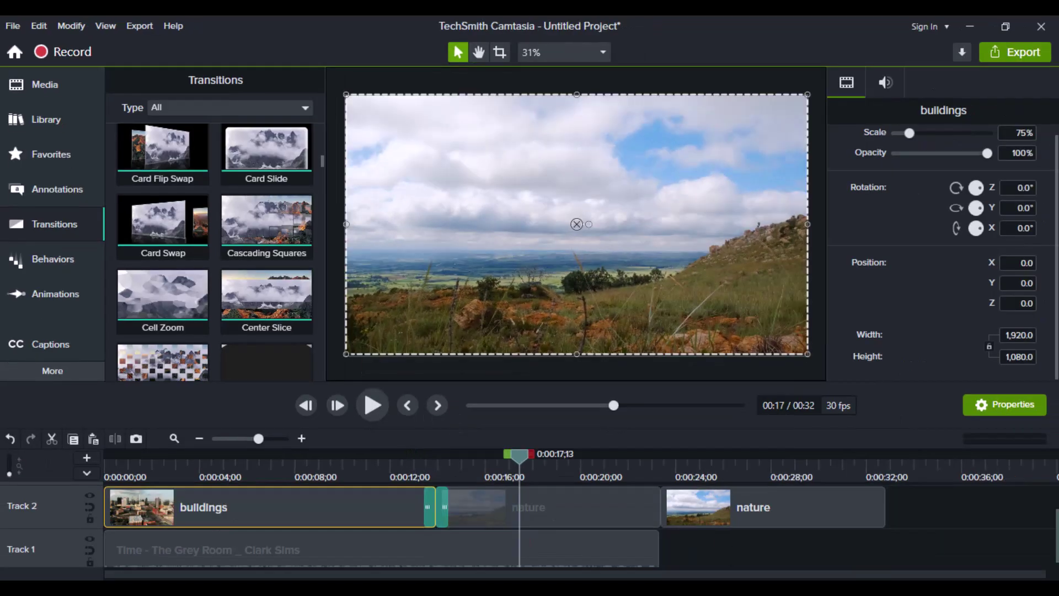
- Place a plain text callout on Track 3 above the first nature clip and make it read "Nature"
click(50, 196)
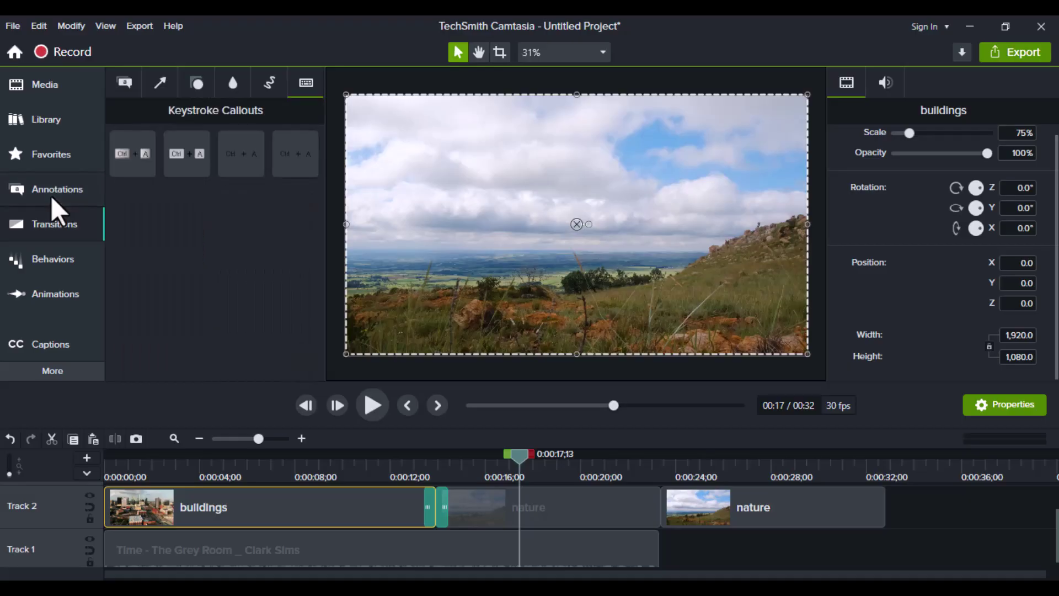
click(122, 84)
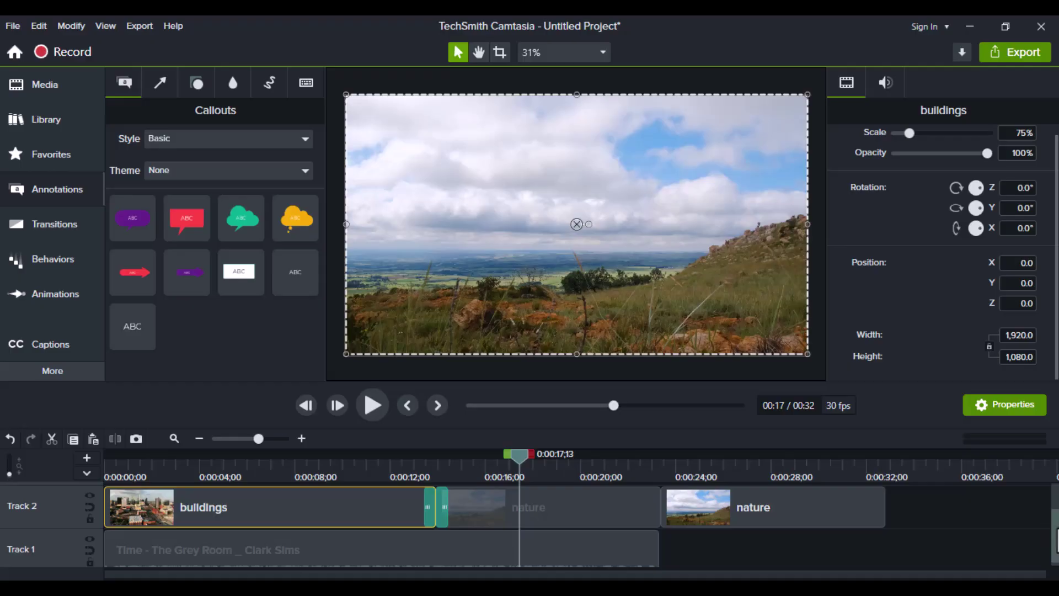
scroll(1051, 541, up, 2)
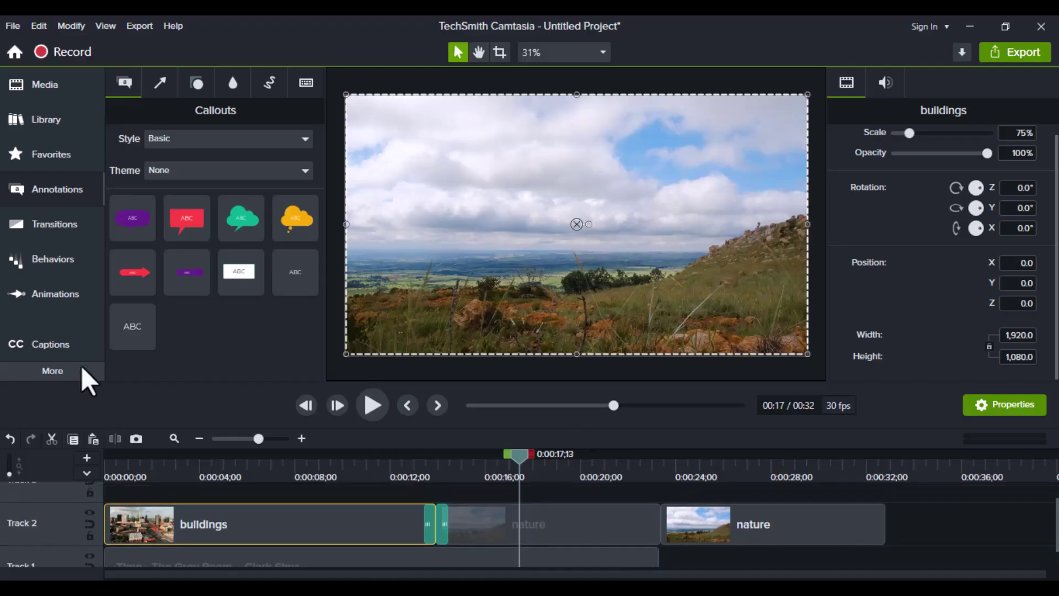
drag(133, 325, 511, 506)
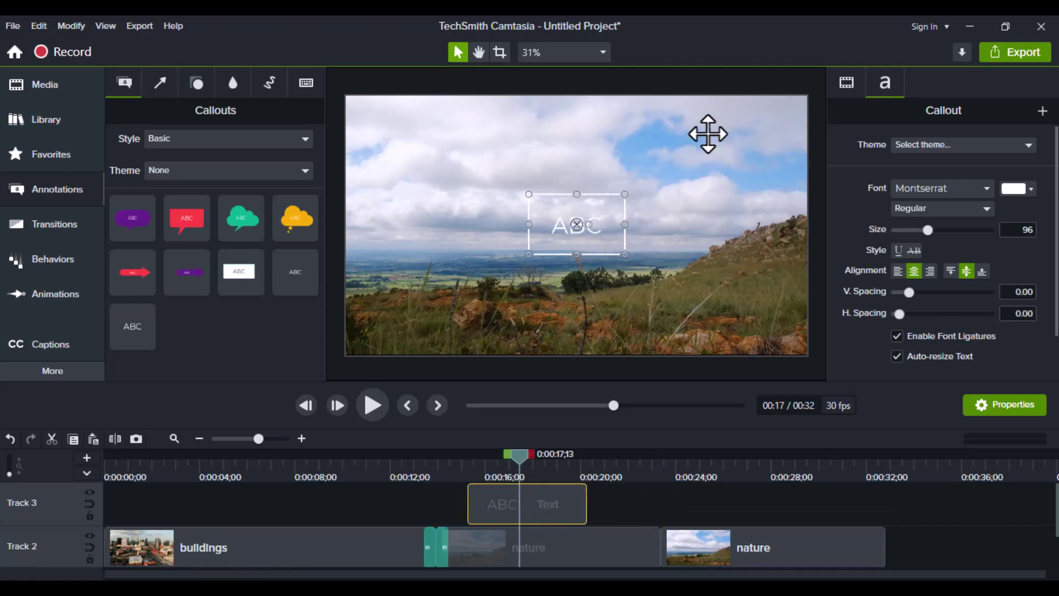
double_click(577, 236)
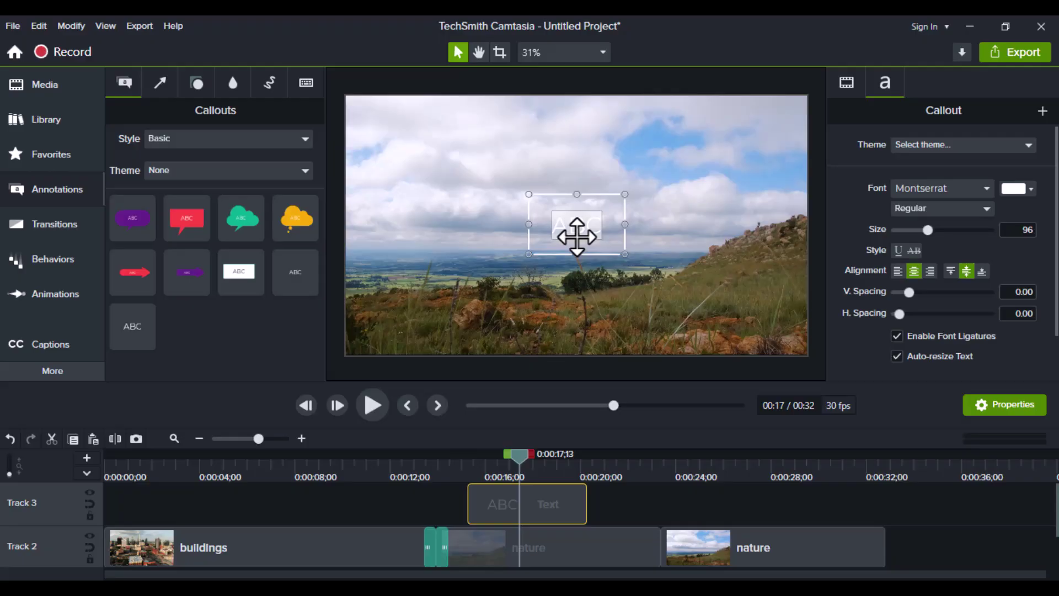
text(Natu)
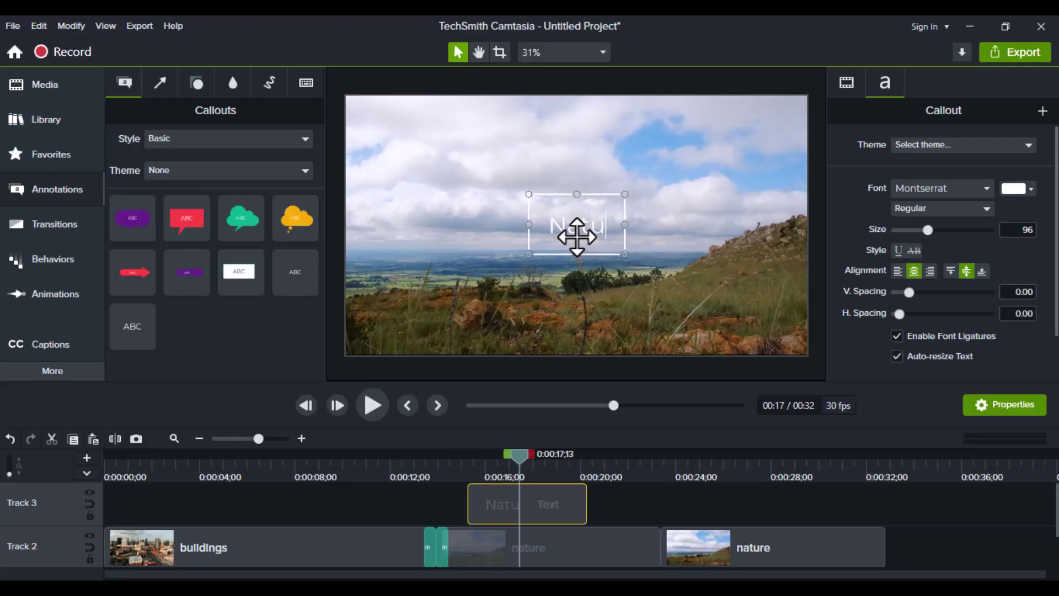
text(re)
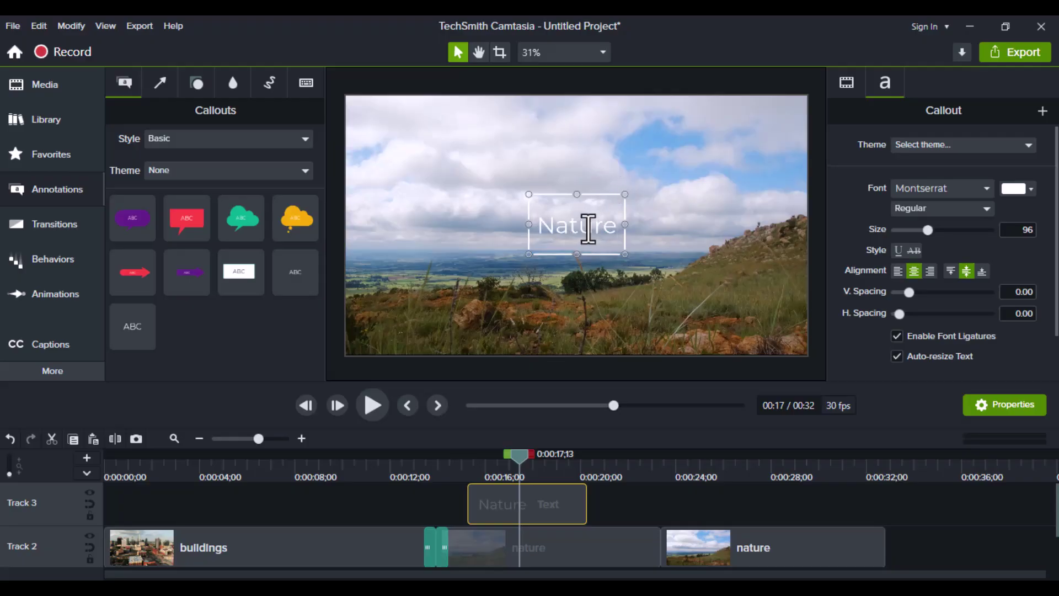
- Set the Nature text's font colour to near-black #0B0B0B and increase its font size
drag(619, 229, 534, 232)
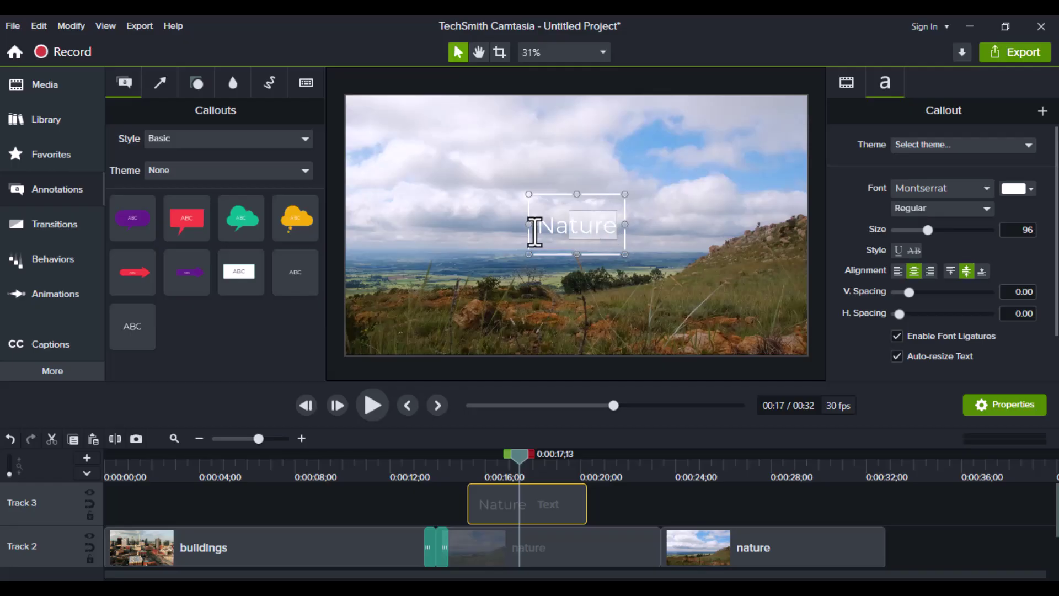
click(1032, 190)
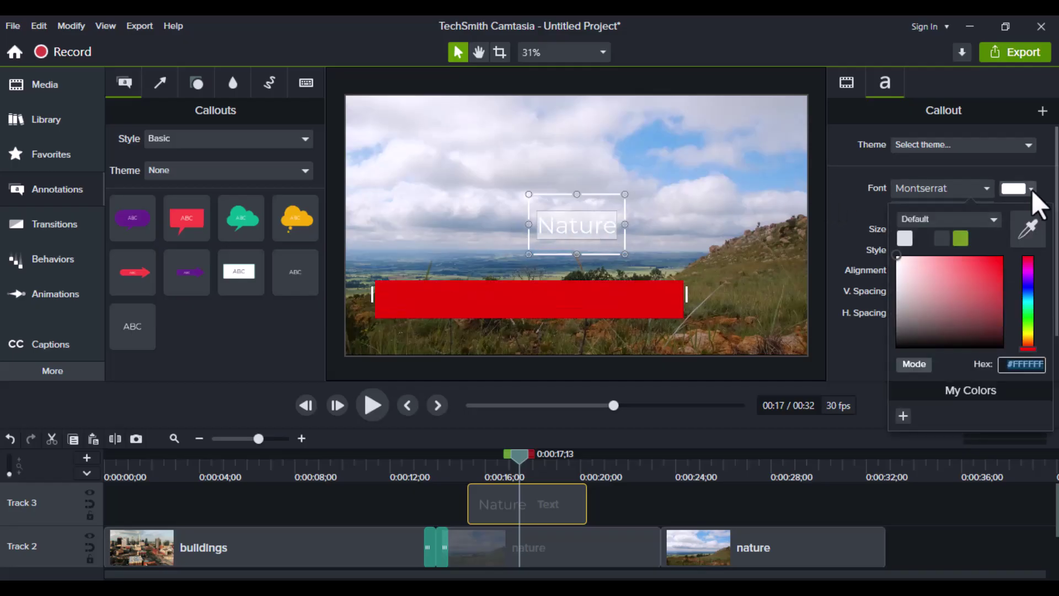
click(901, 345)
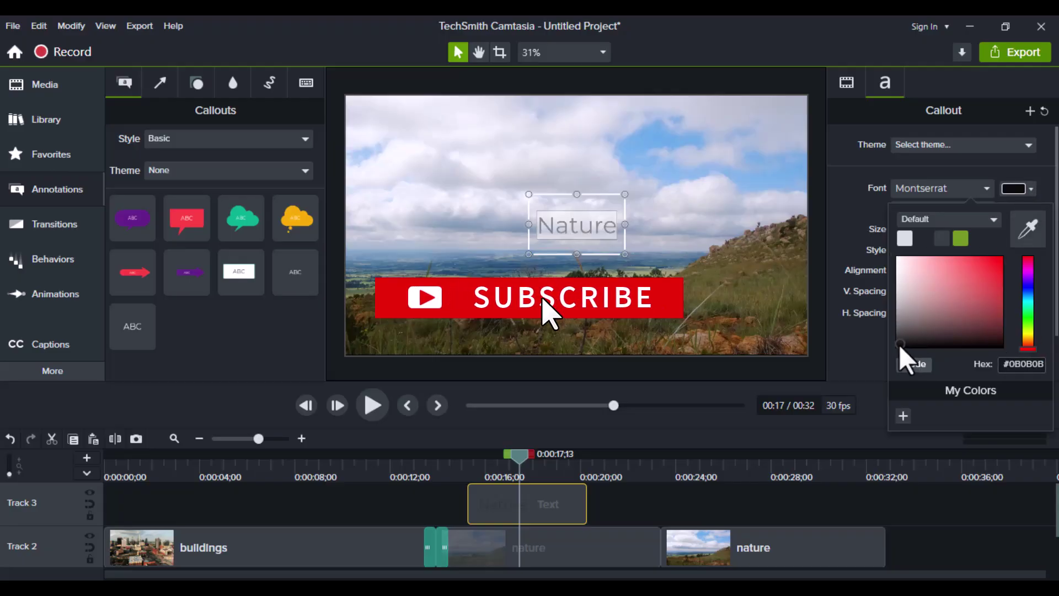
click(935, 168)
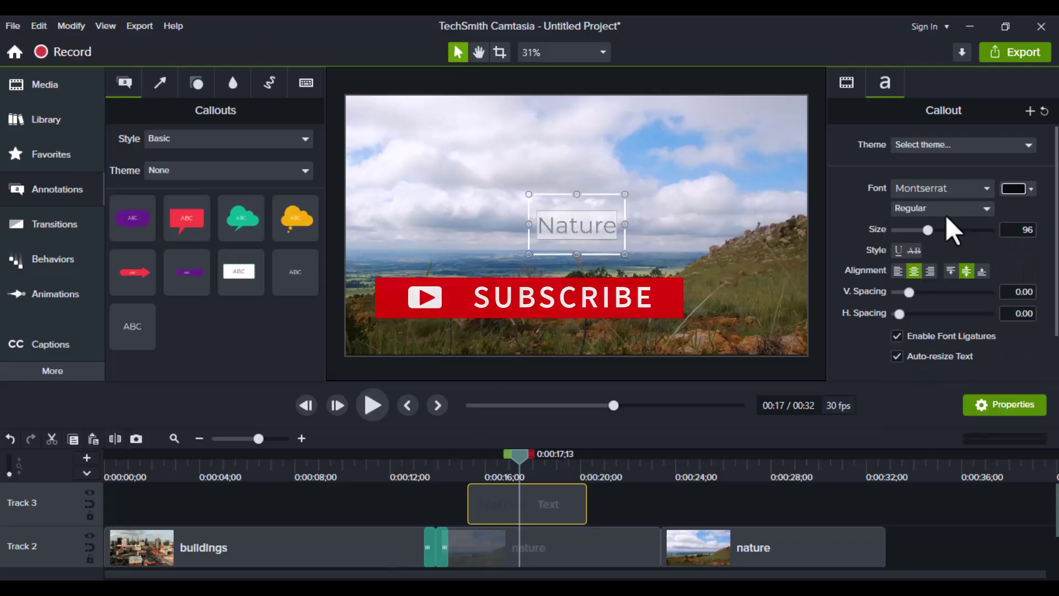
drag(931, 230, 949, 230)
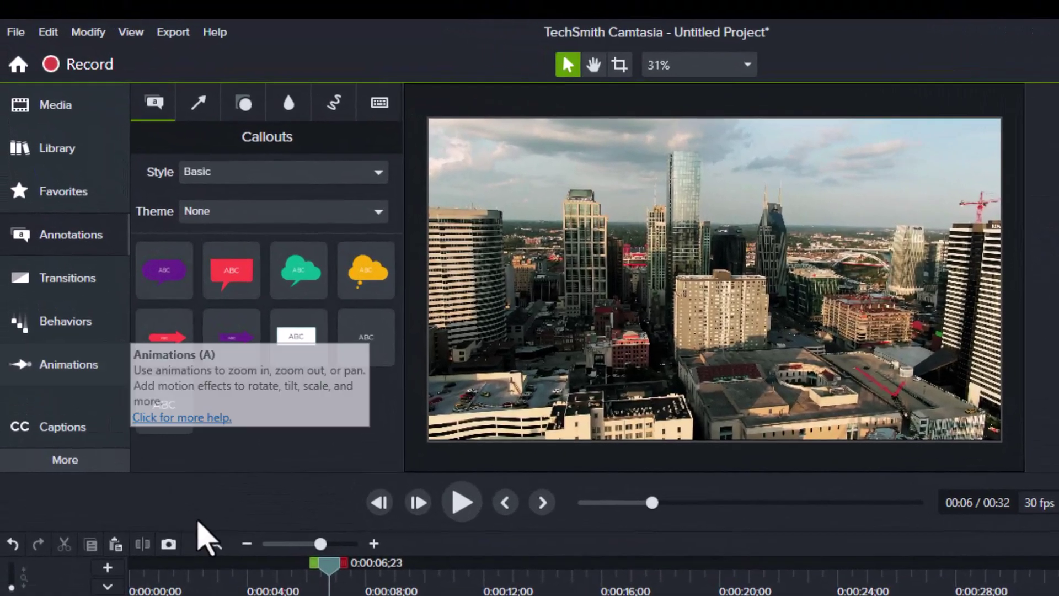
- Add a Zoom-n-Pan animation to the buildings clip at 0:00:06;23, zooming to 111% on the upper-left part of the frame
click(47, 362)
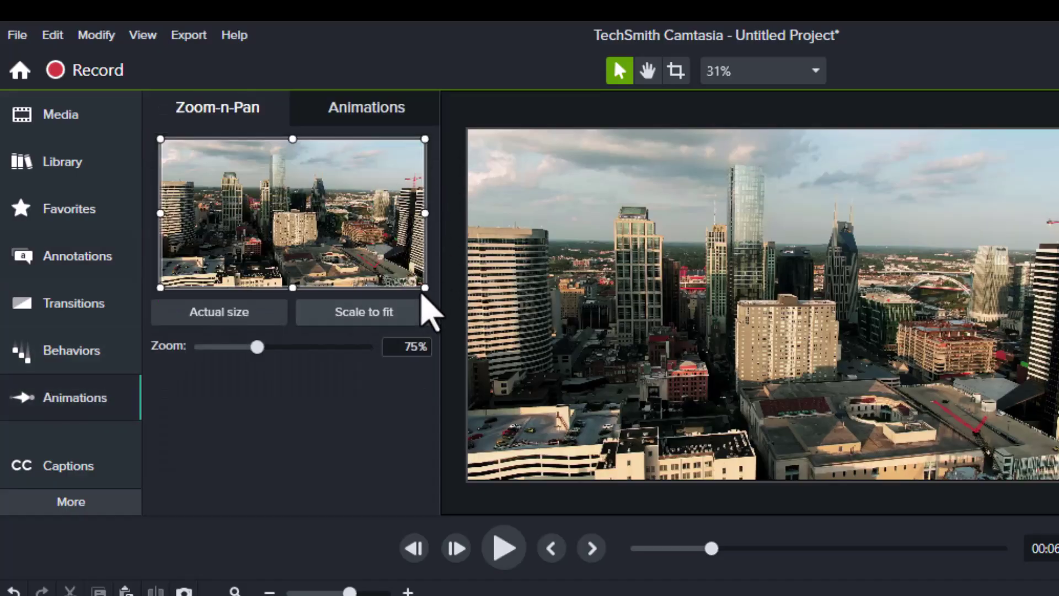
drag(424, 291, 329, 243)
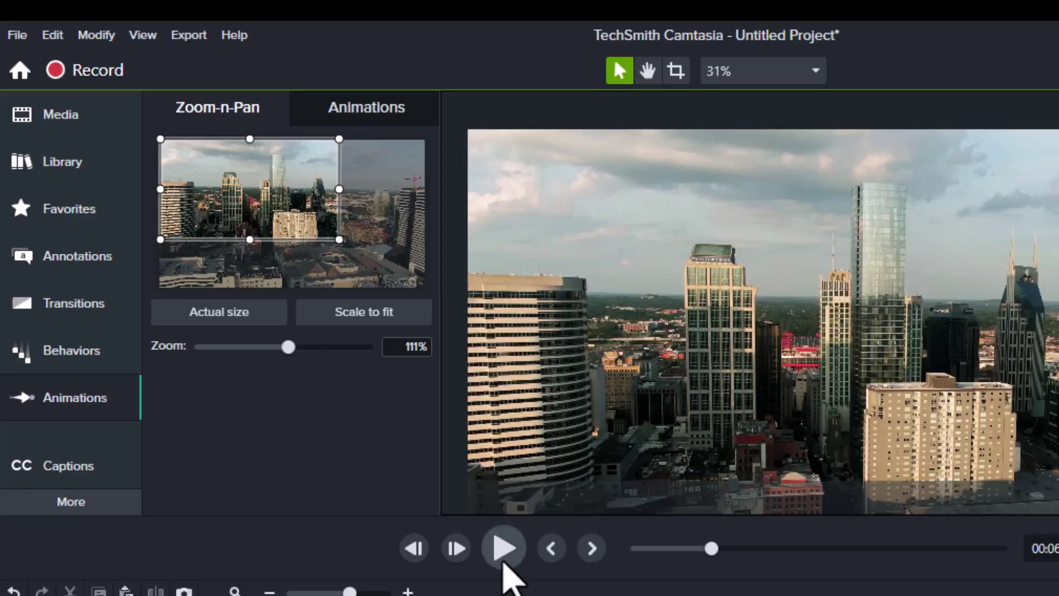
drag(690, 595, 651, 595)
- Play on to 0:00:09;23 and add a scale-to-fit animation that zooms the buildings clip back out
click(504, 540)
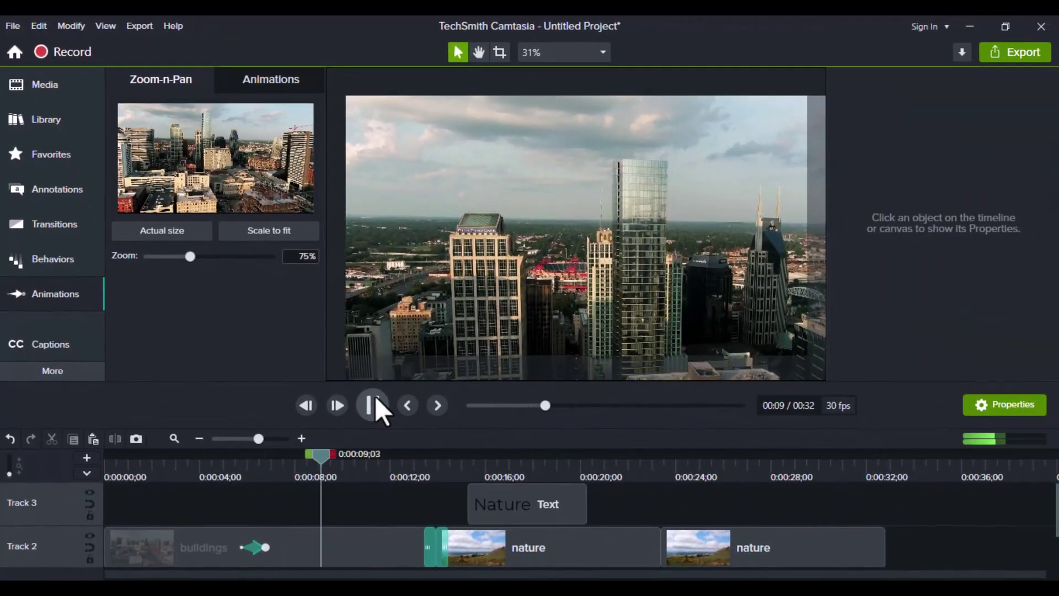
click(376, 397)
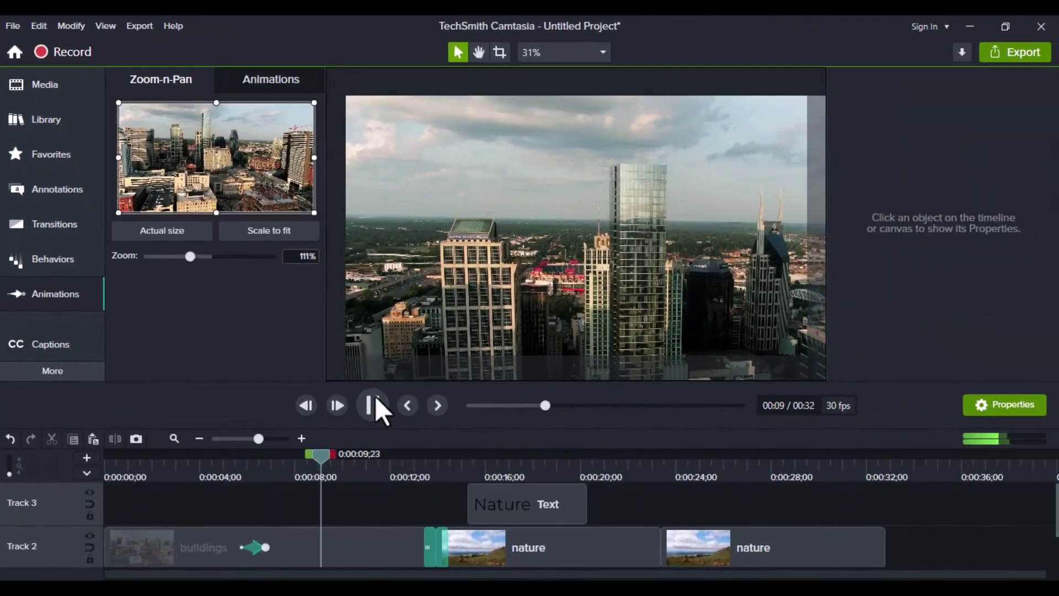
click(277, 230)
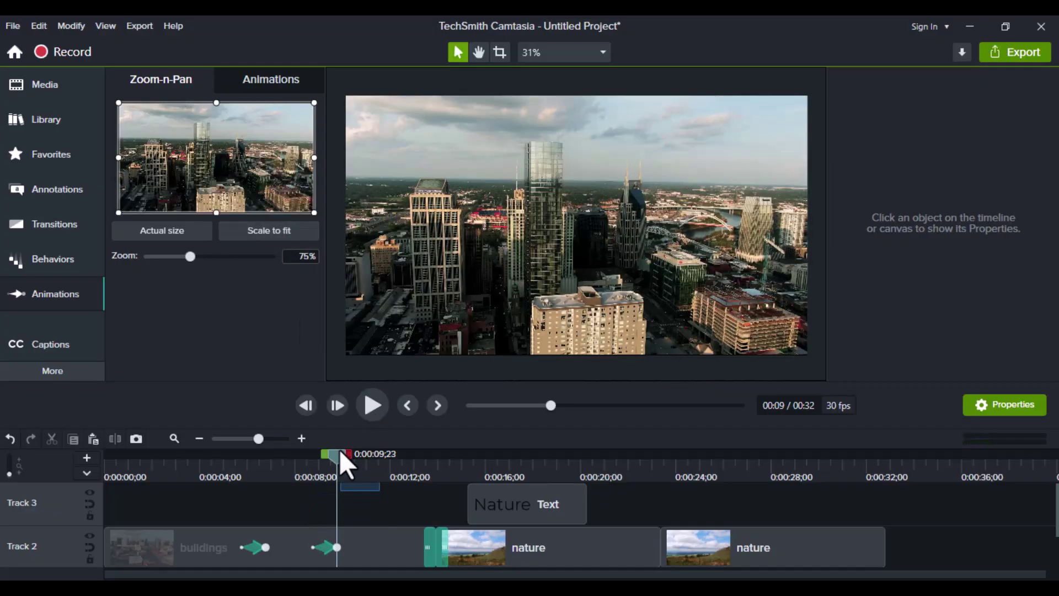
- Play the timeline from around the first zoom animation through to the Nature title to review the effects
drag(339, 453, 262, 458)
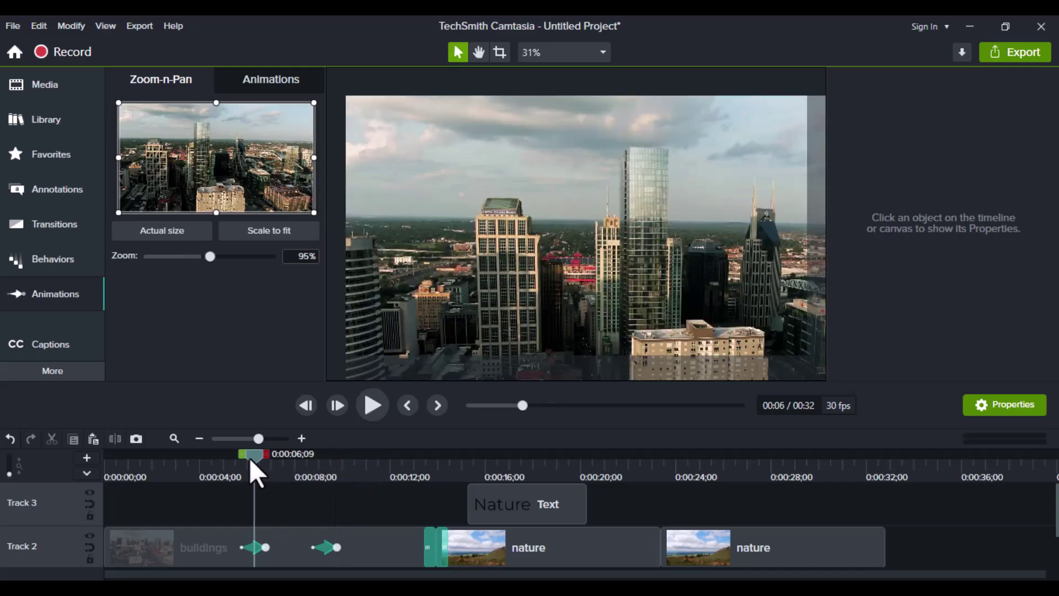
click(363, 416)
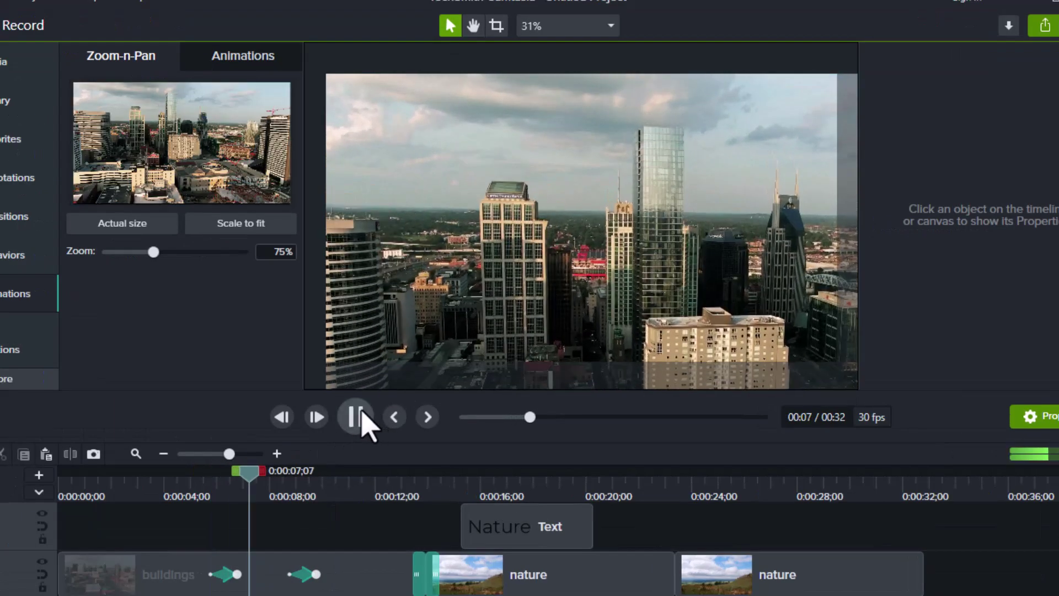
click(362, 414)
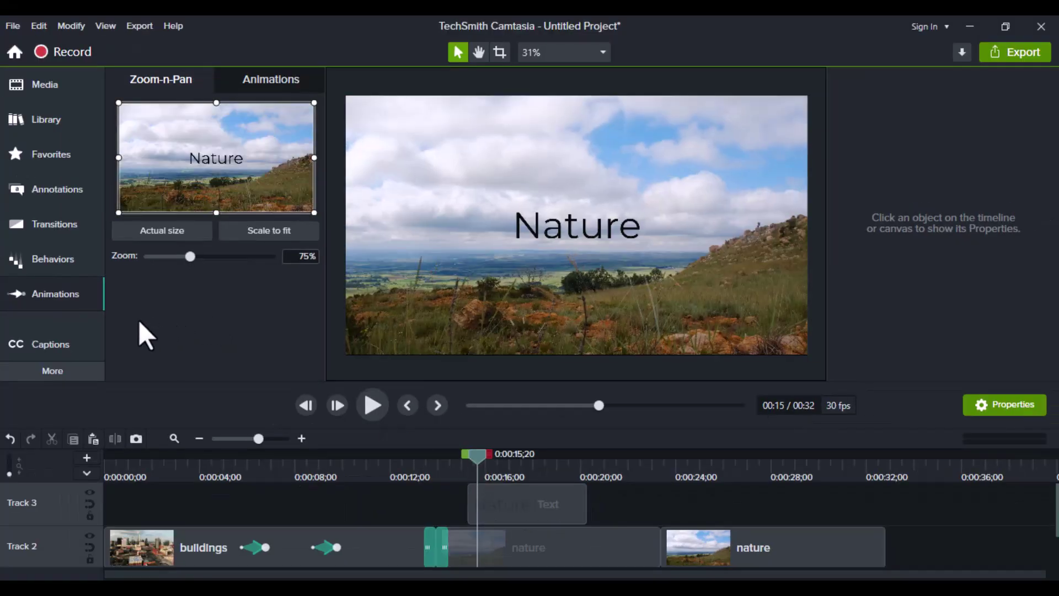
- Apply the Tilt Left animation to the Nature text on Track 3 and play it back from 0:00:14;10
click(276, 81)
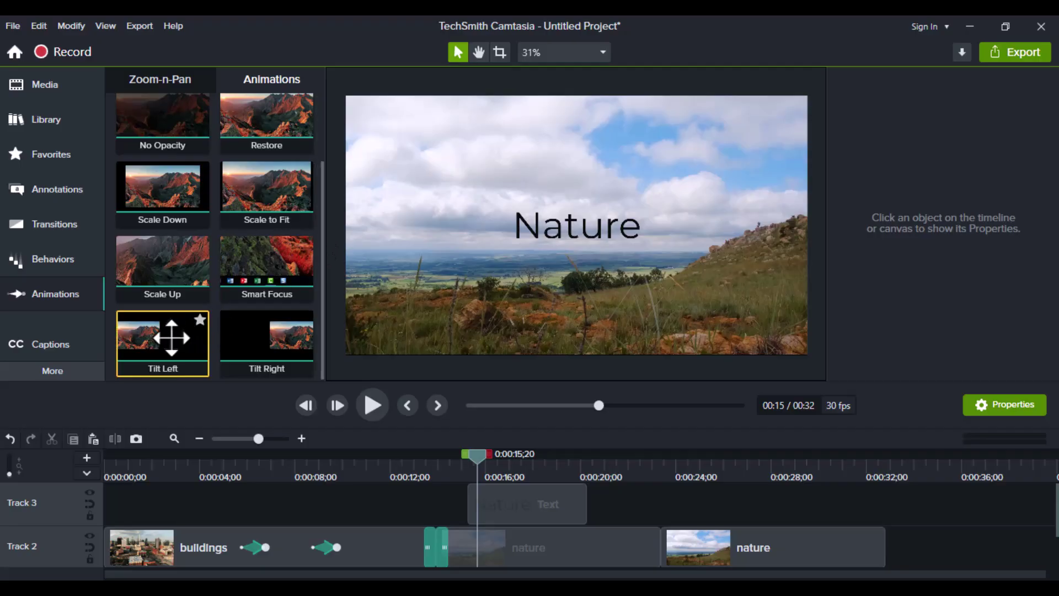
drag(171, 338, 498, 500)
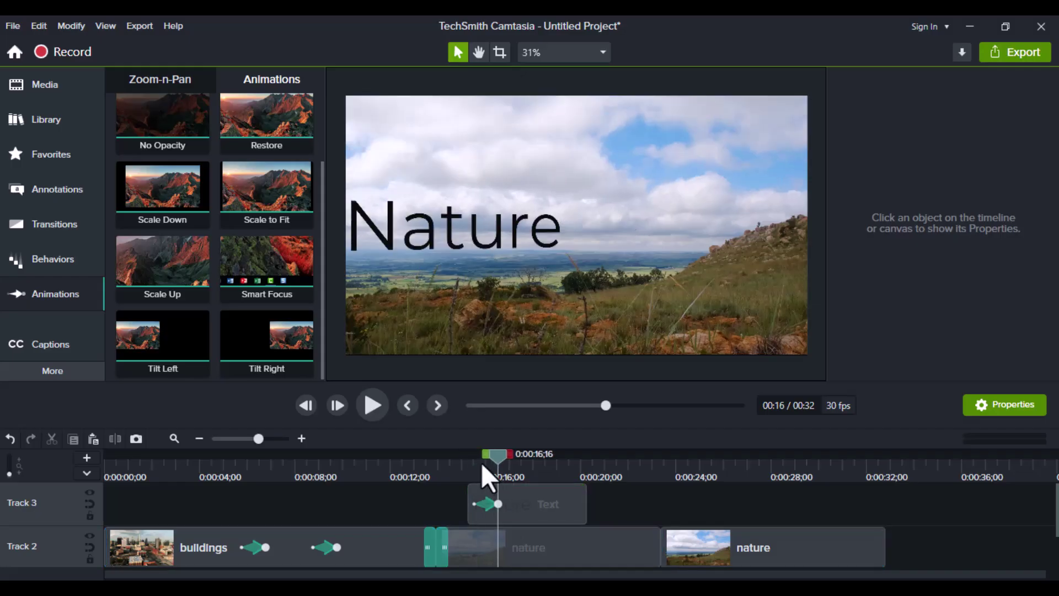
drag(498, 453, 444, 445)
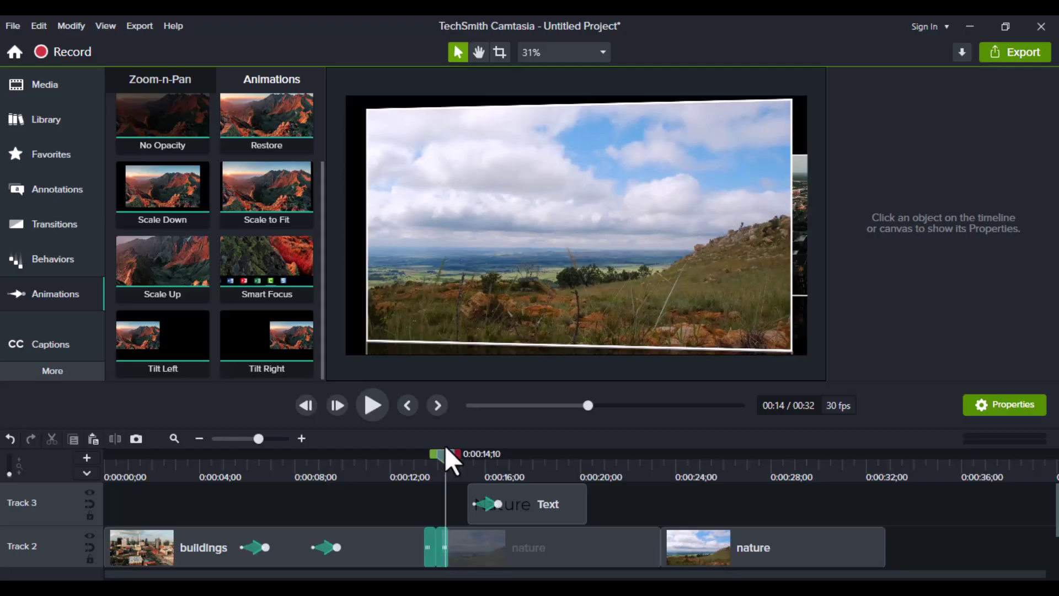
key(space)
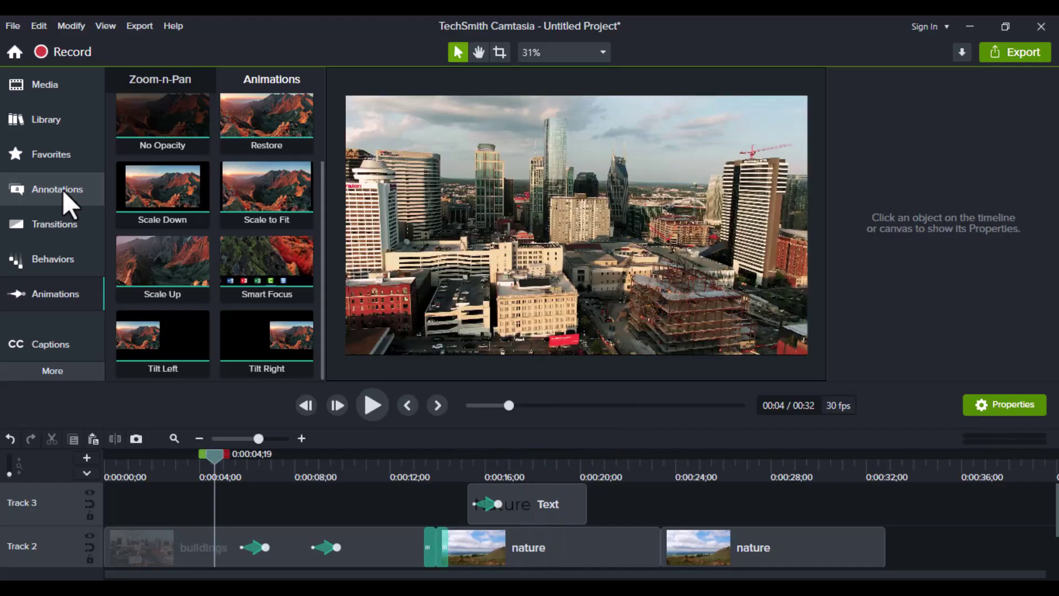
- Add a red arrow callout to Track 3 above the buildings clip, starting at about 0:00:04
click(61, 189)
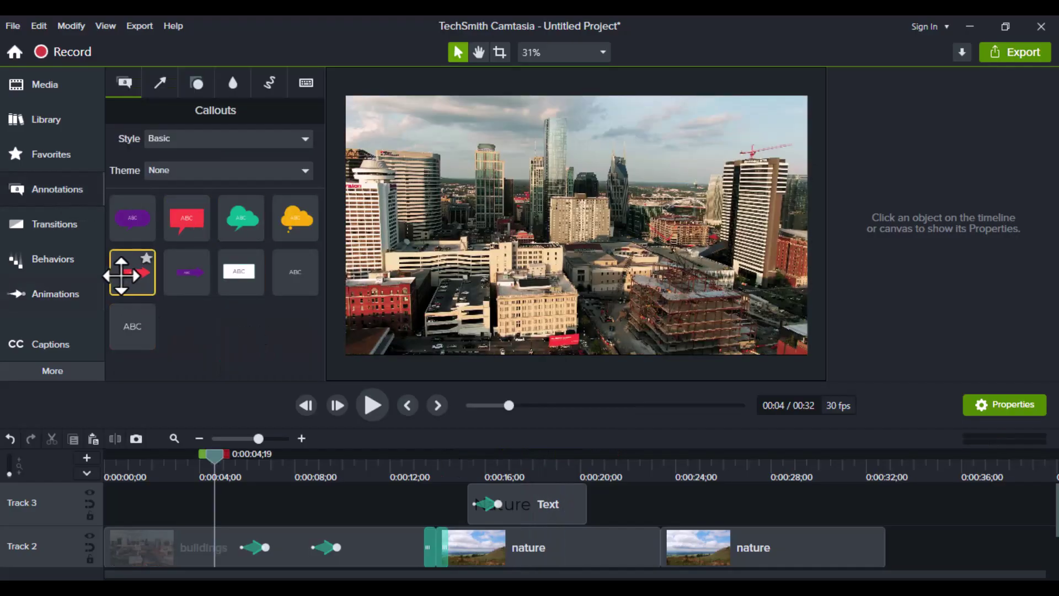
drag(130, 290, 205, 502)
drag(314, 502, 277, 503)
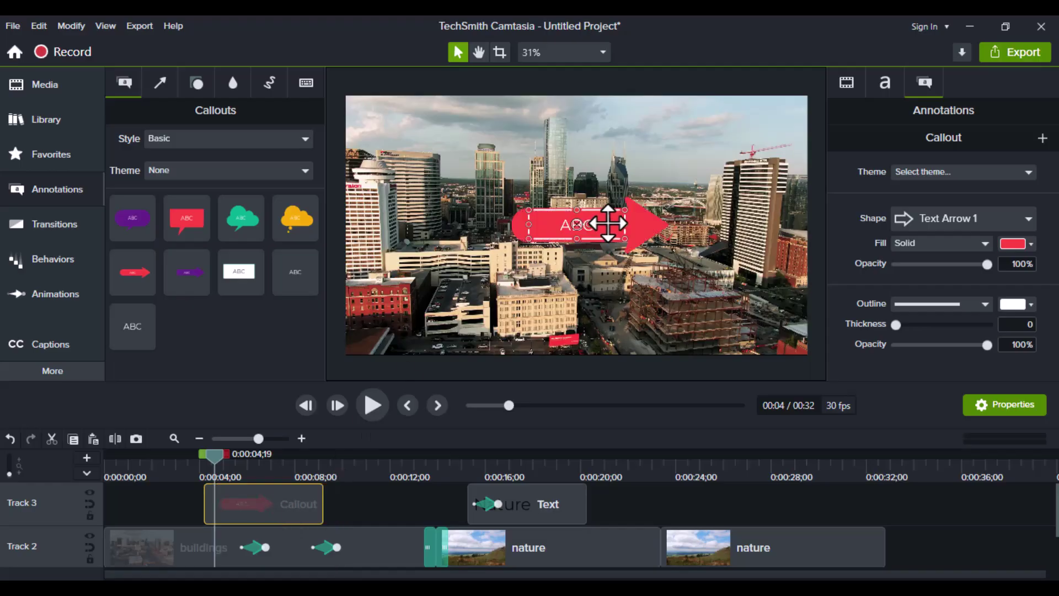
- Move the arrow callout to the lower-left corner of the video frame and change its text to "Buildings"
drag(574, 224, 396, 316)
click(407, 319)
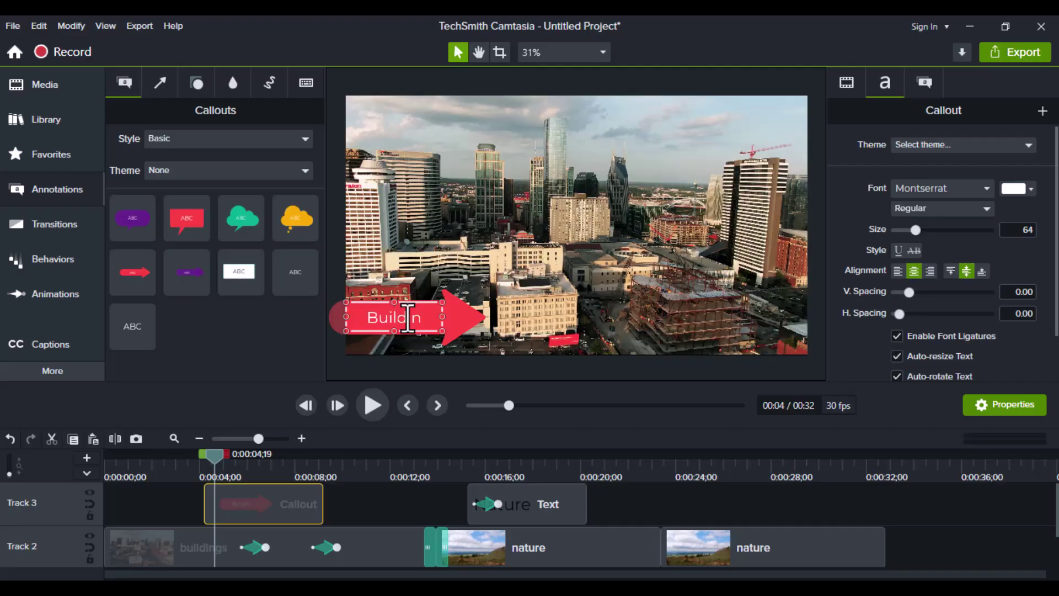
click(337, 281)
click(259, 512)
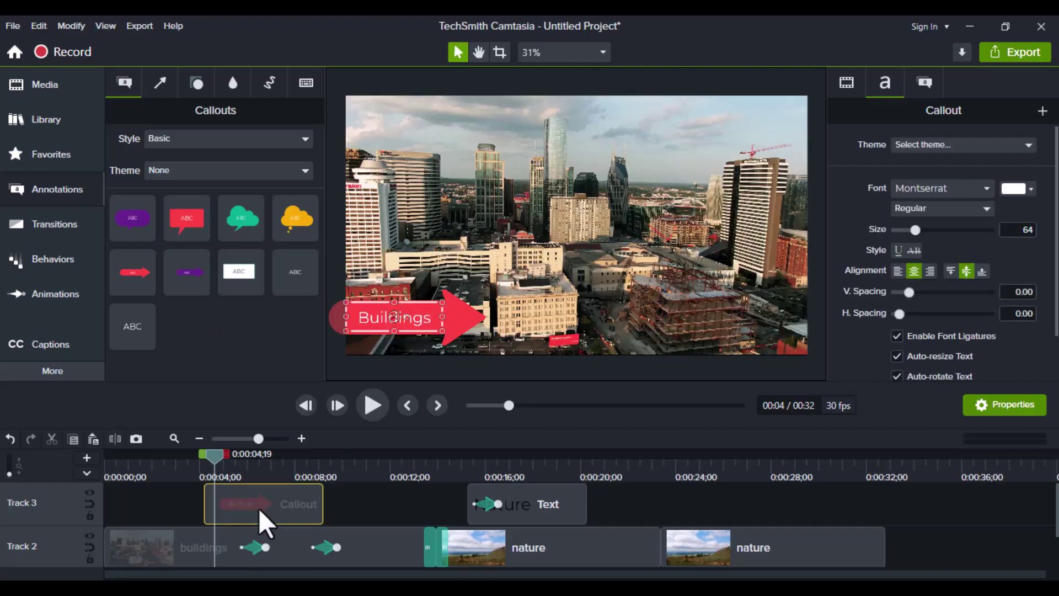
- Apply the Sliding behavior to the Buildings callout and play the timeline from 0:00:03;27 to preview it
click(62, 271)
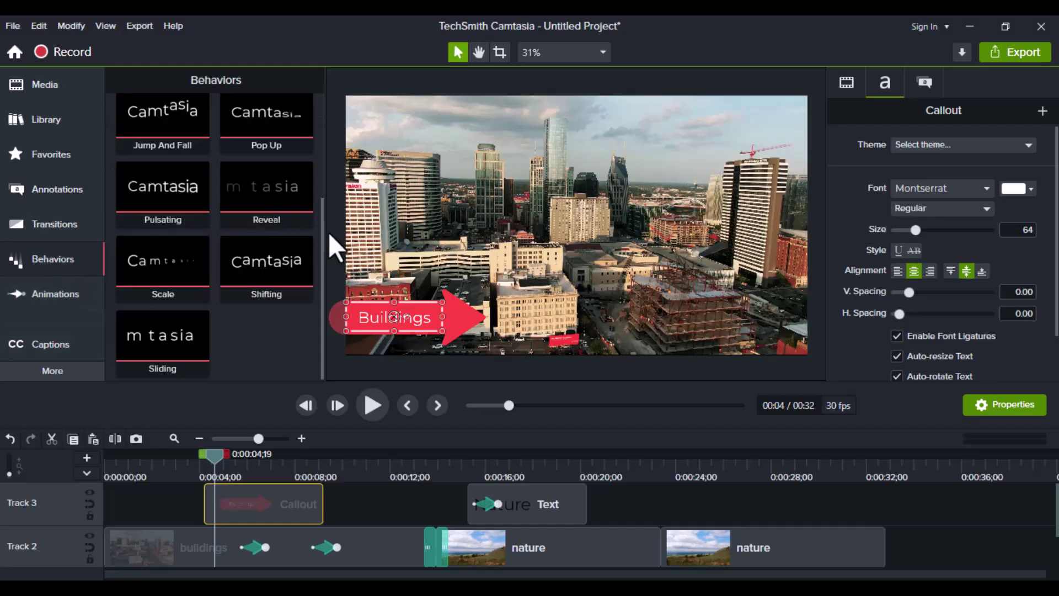
drag(187, 353, 247, 510)
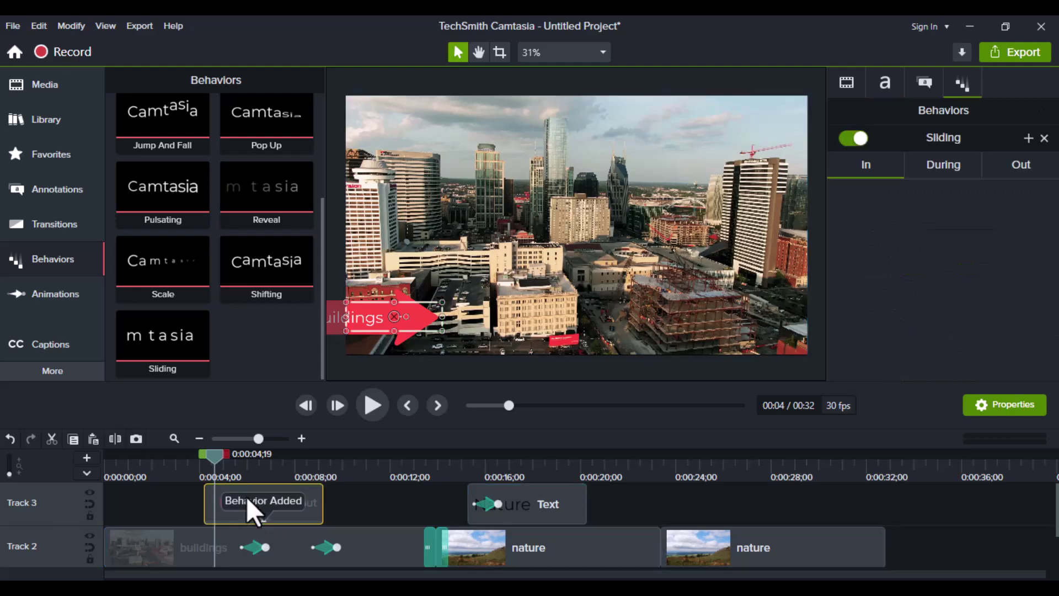
click(206, 460)
drag(200, 459, 198, 458)
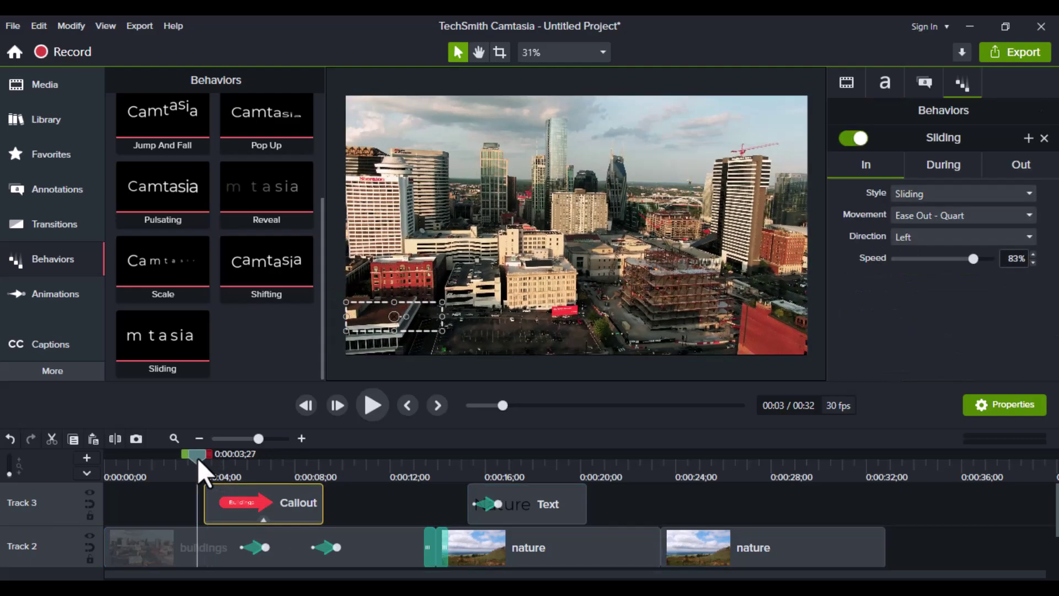
click(373, 405)
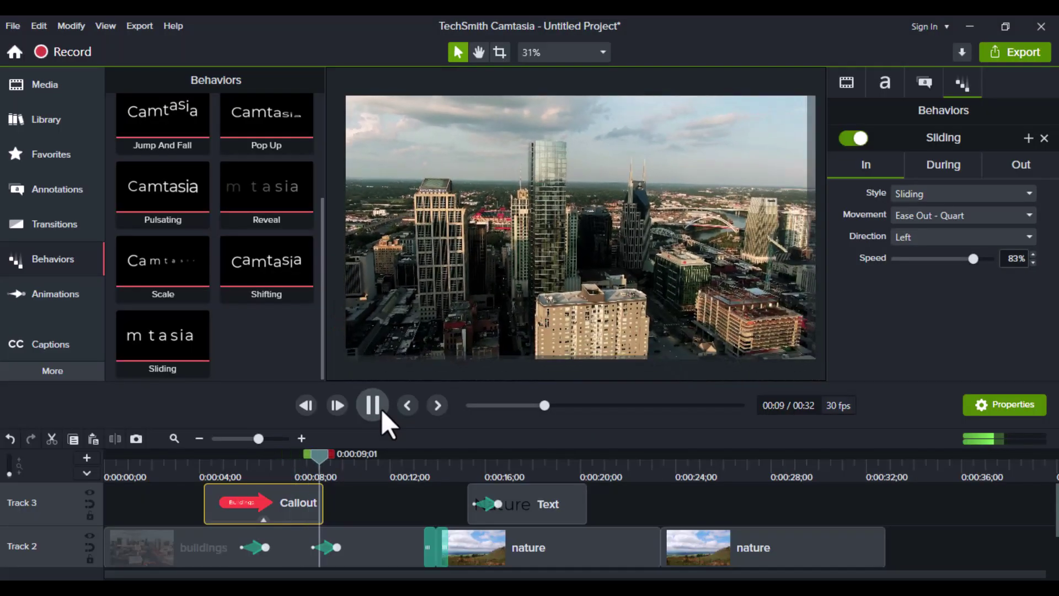
click(373, 406)
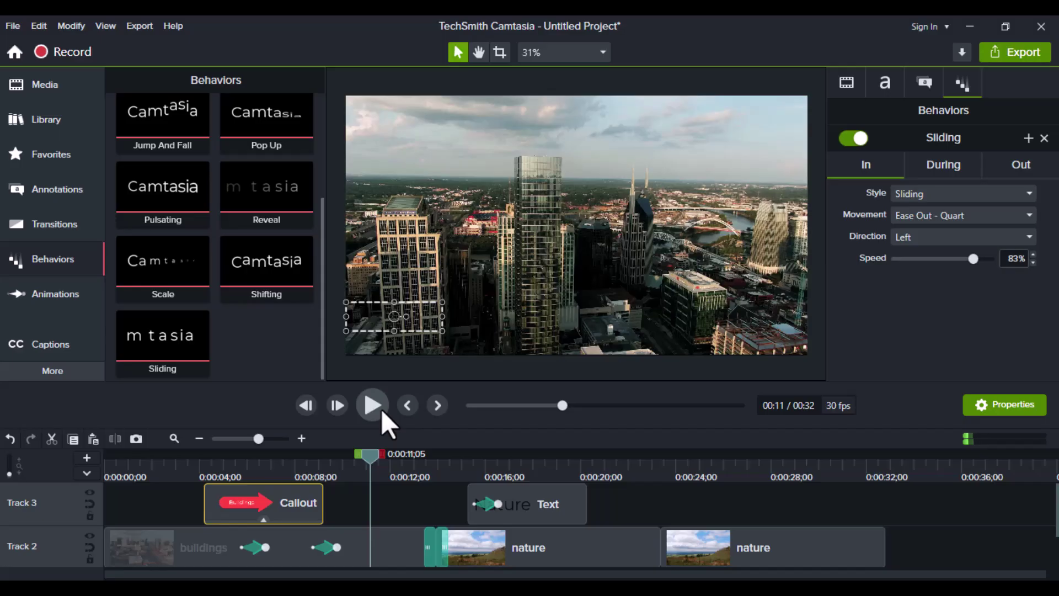
- Add a caption reading "City View" at 0:00:11;05 over the buildings clip
click(64, 355)
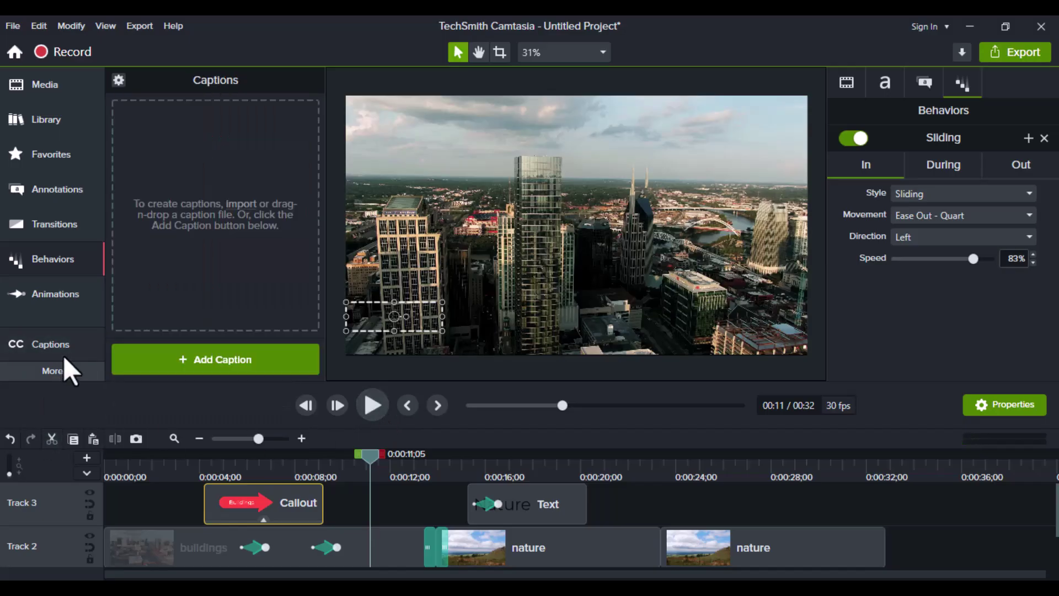
click(174, 360)
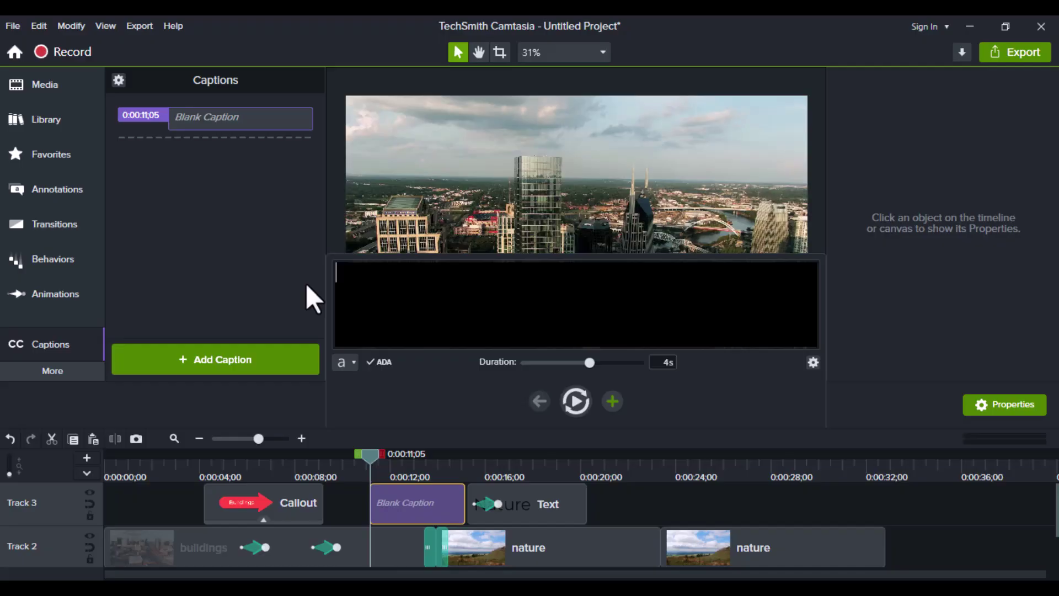
text(City V)
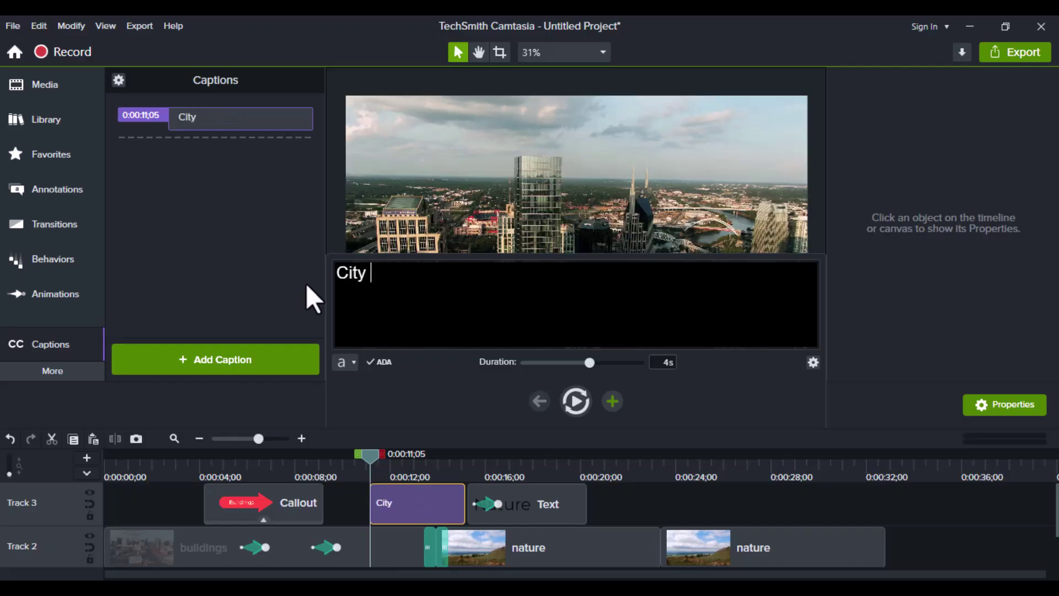
text(iew)
click(532, 162)
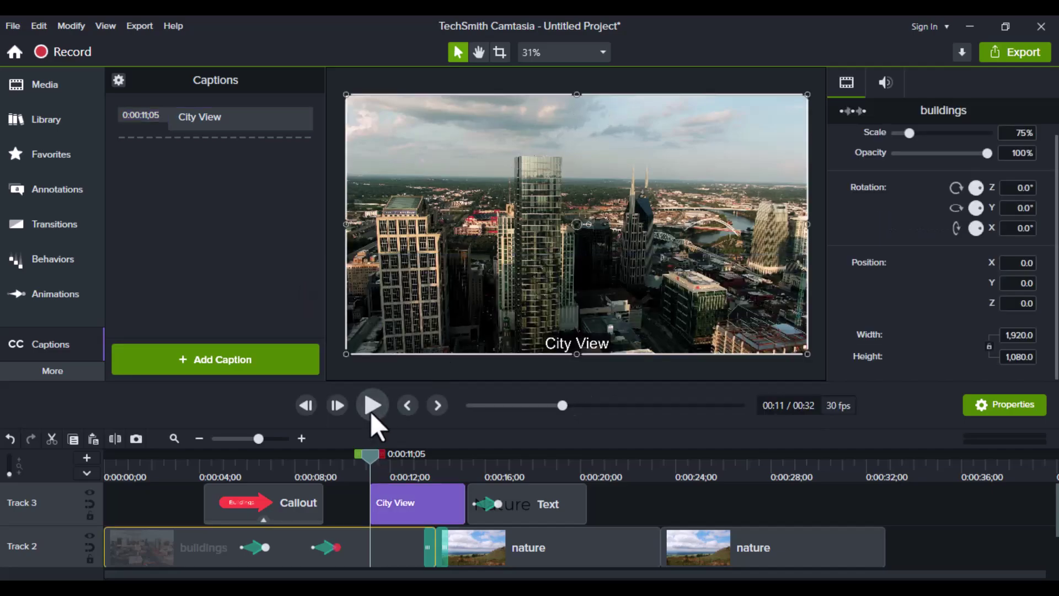
- Shorten the City View caption to about 2 seconds and play the timeline from 0:00:02;00 through to the Nature text
click(371, 412)
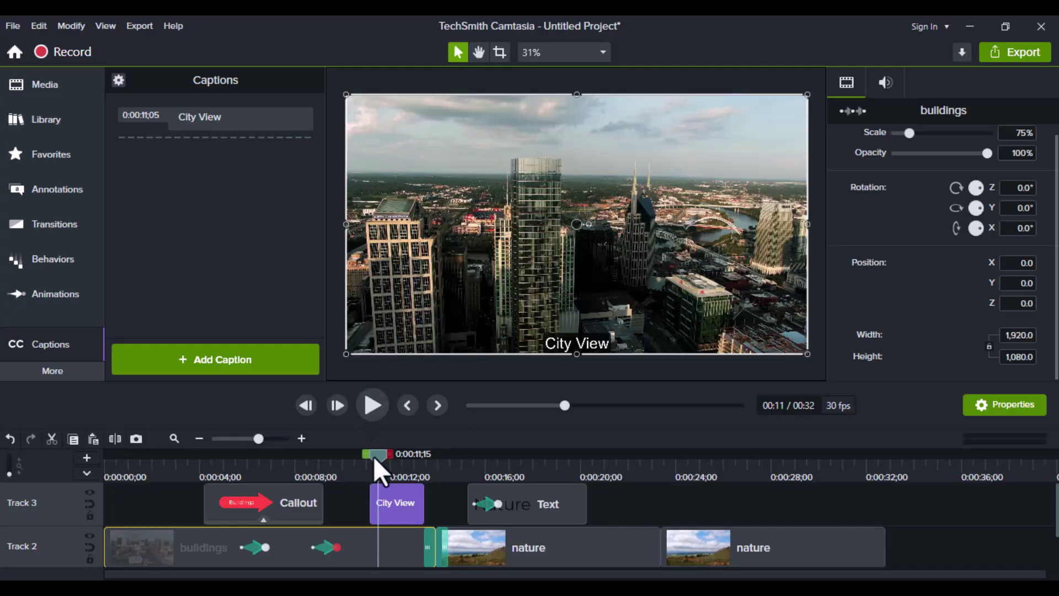
click(373, 455)
key(Home)
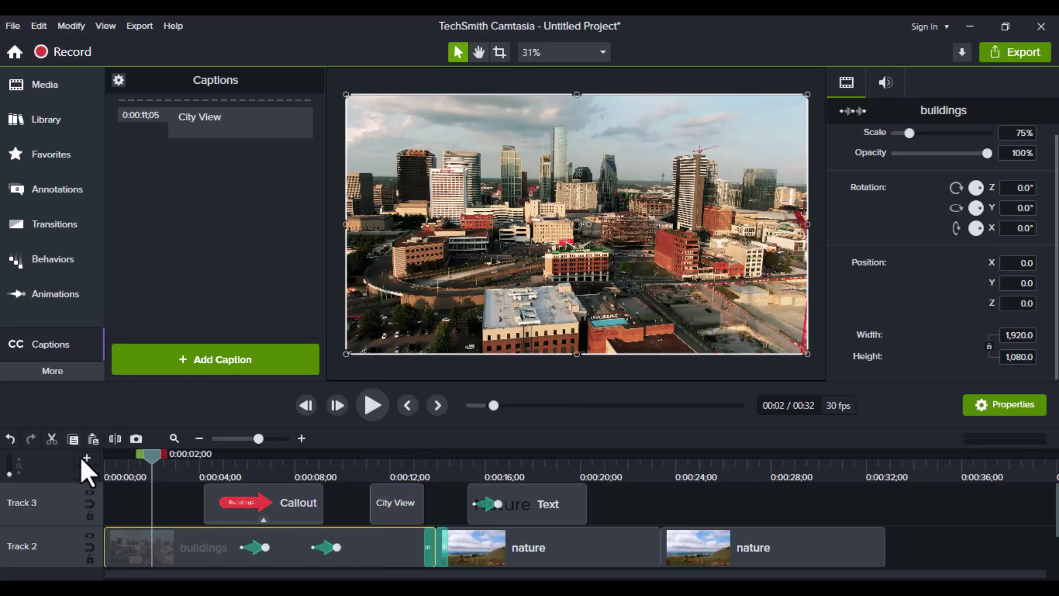
click(373, 409)
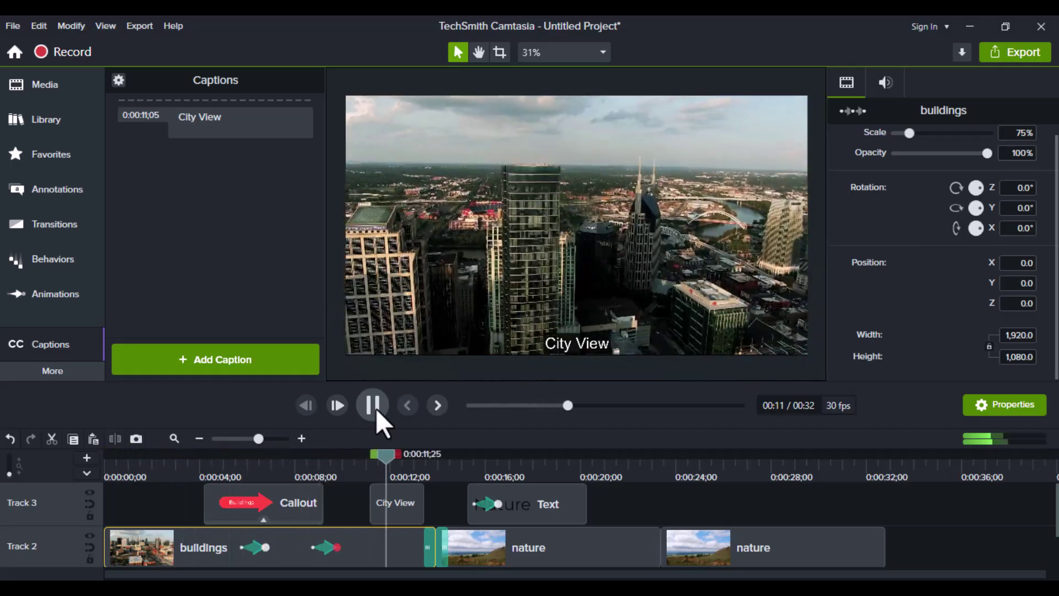
click(373, 406)
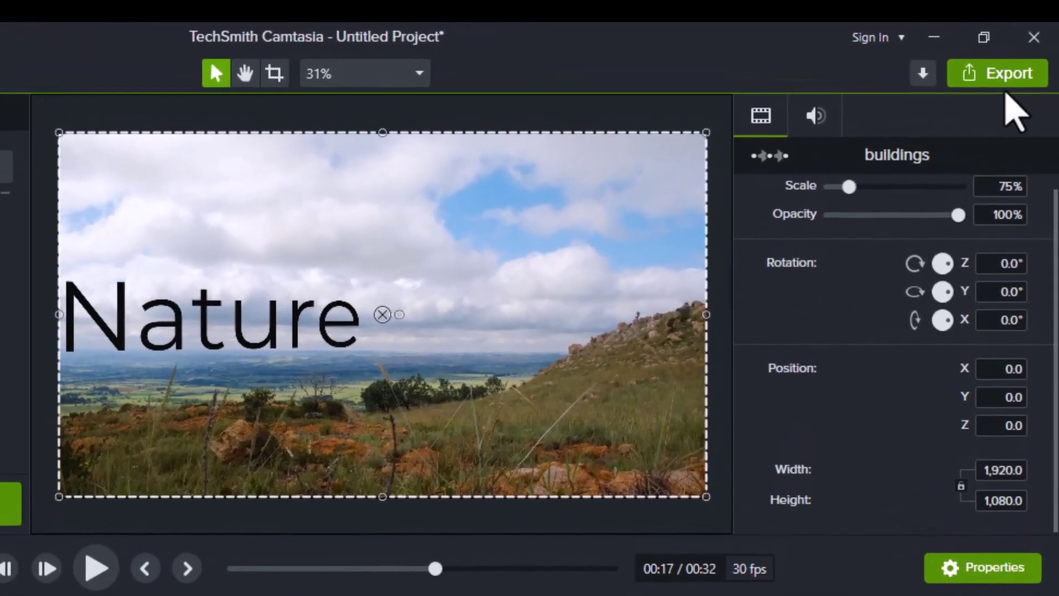
- Start a local MP4 export, continuing without closed captions, and name the file "video editing"
click(1005, 86)
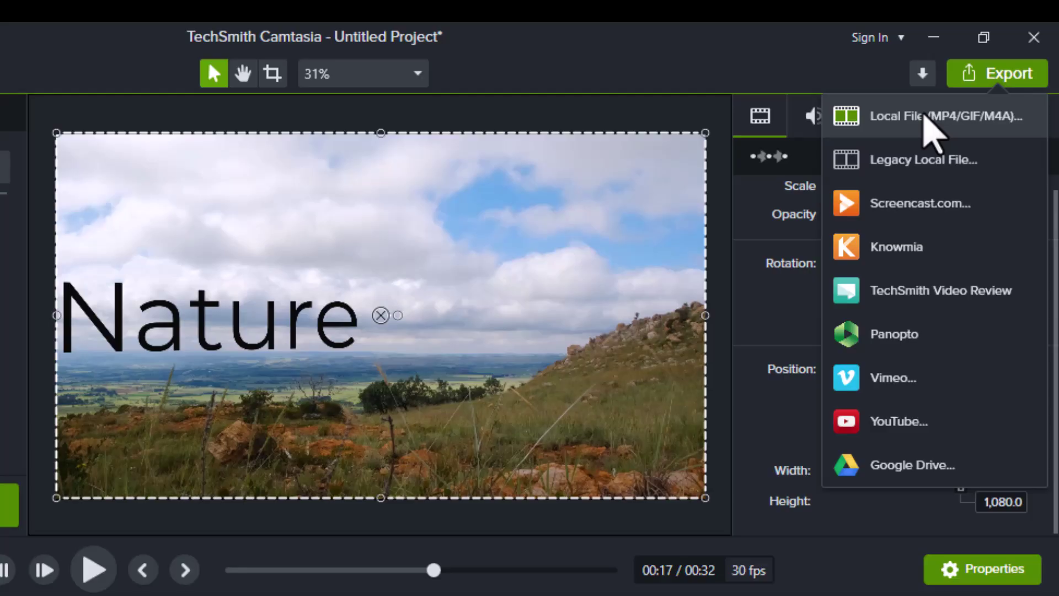
click(926, 124)
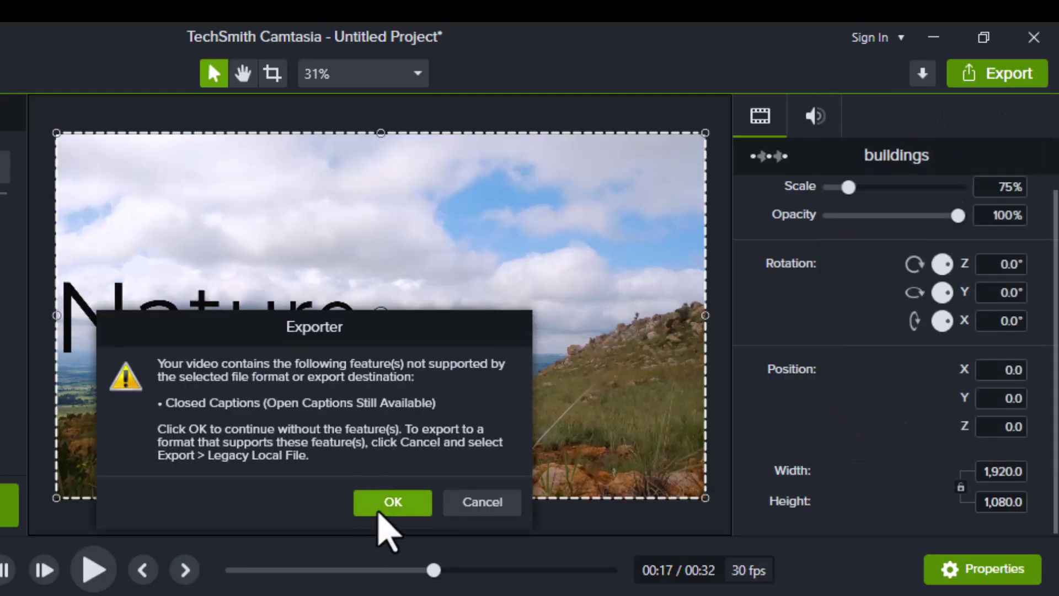
click(380, 512)
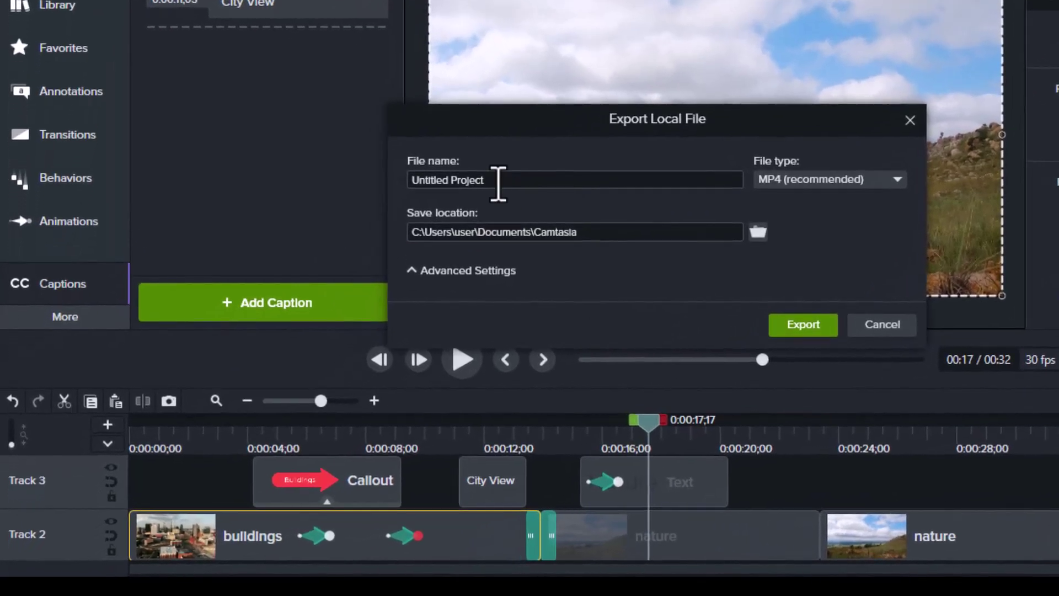
text(video)
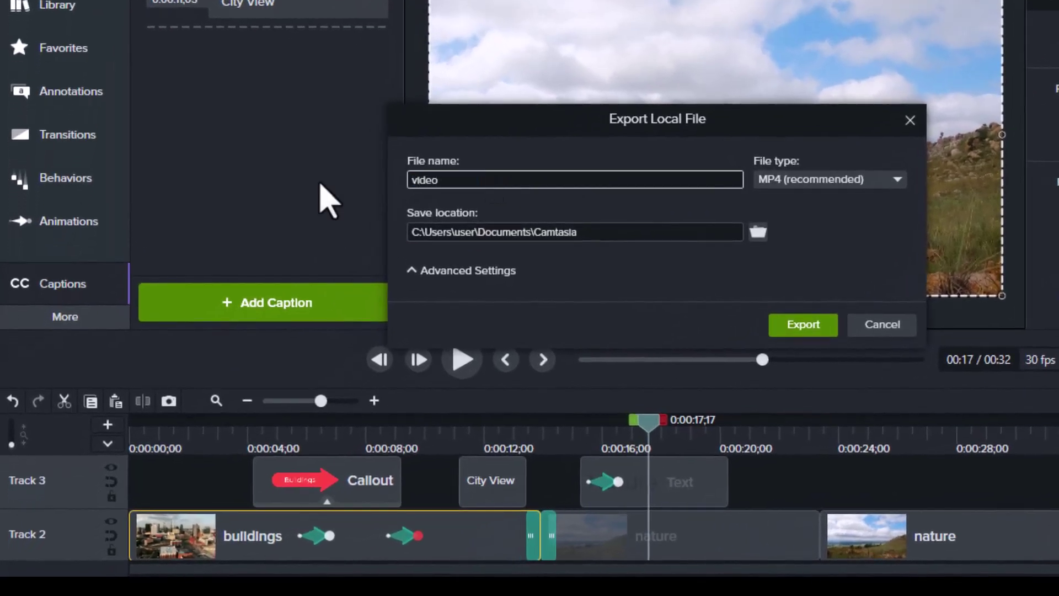
text( editing)
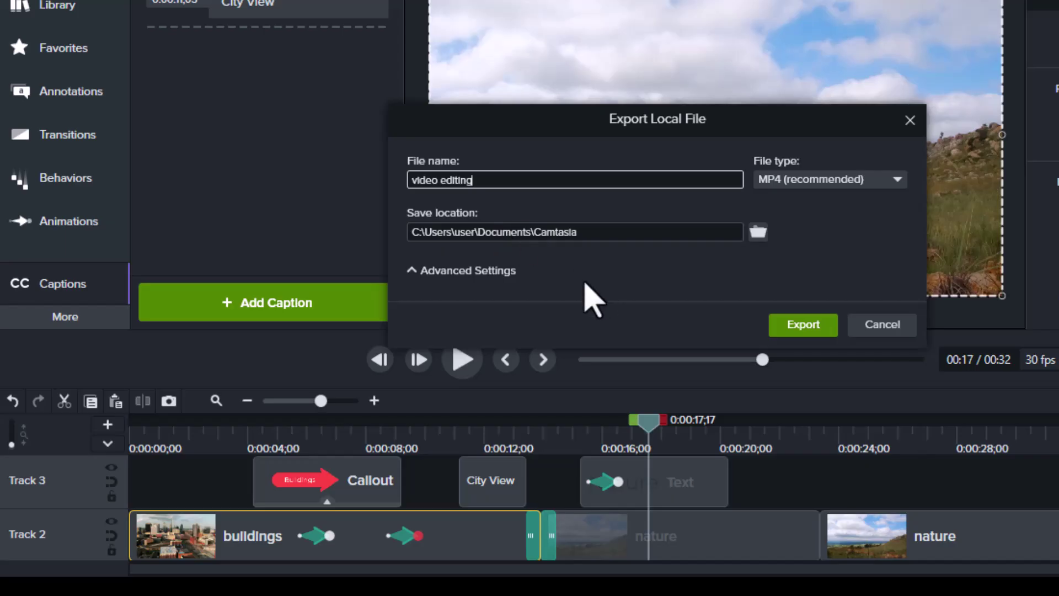
- Expand the advanced export settings, export the video at the current project dimensions and dismiss the completion message
click(416, 270)
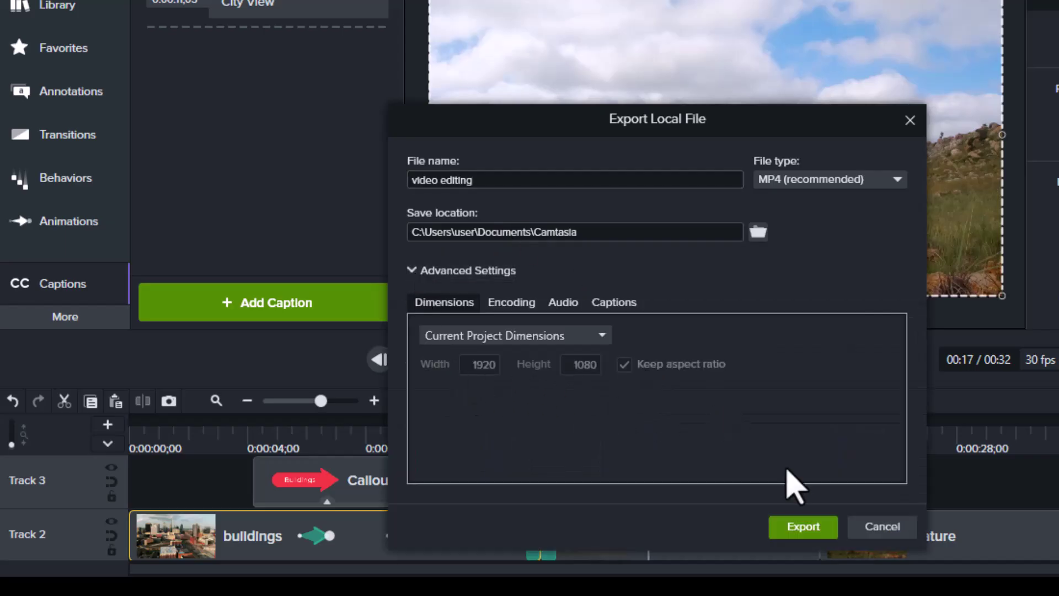
click(816, 528)
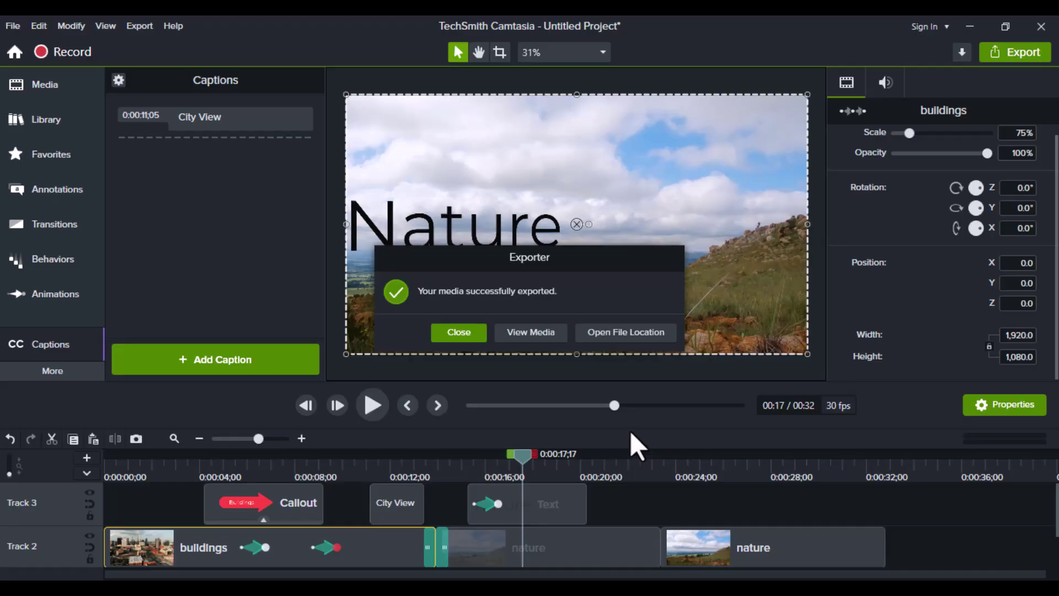
click(458, 332)
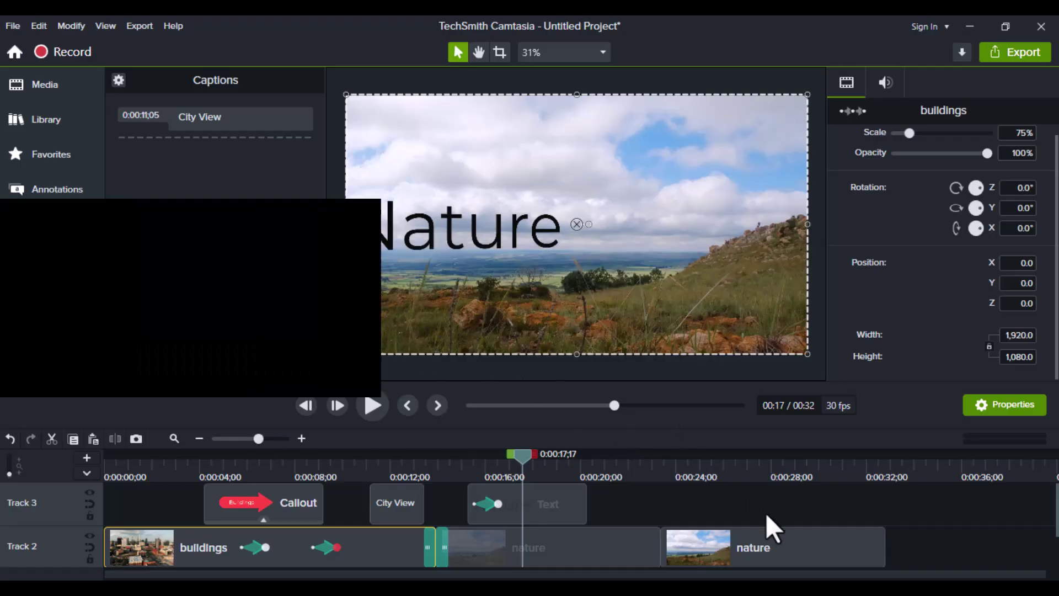